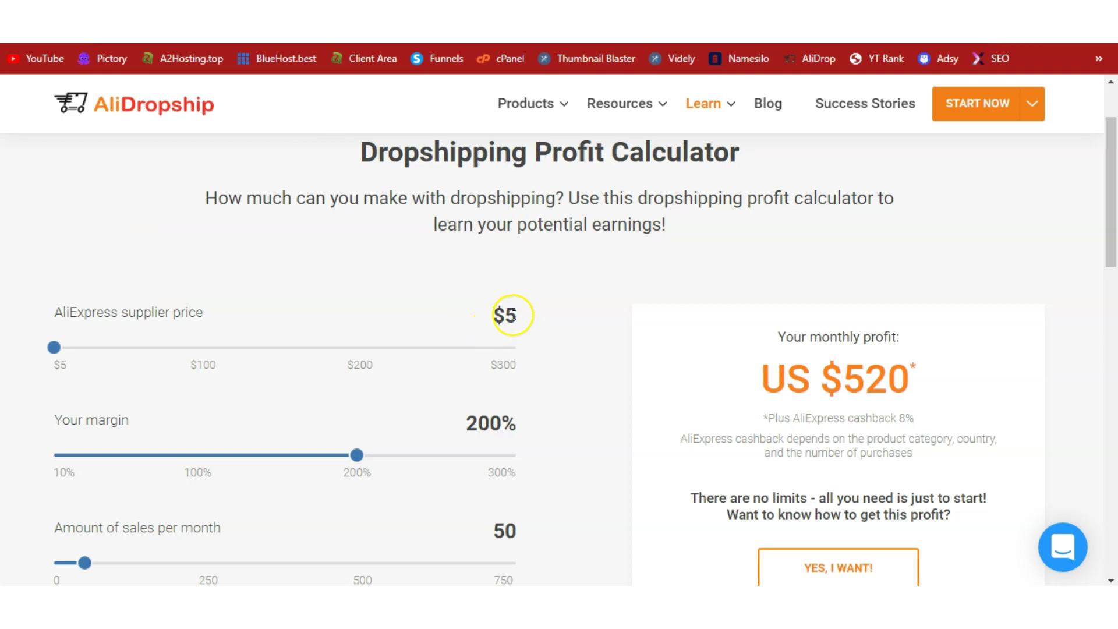
Step: Adjust the supplier price slider in the AliDropship profit calculator
{"action": "left_click_drag", "start_coordinate": [57, 349], "coordinate": [42, 345]}
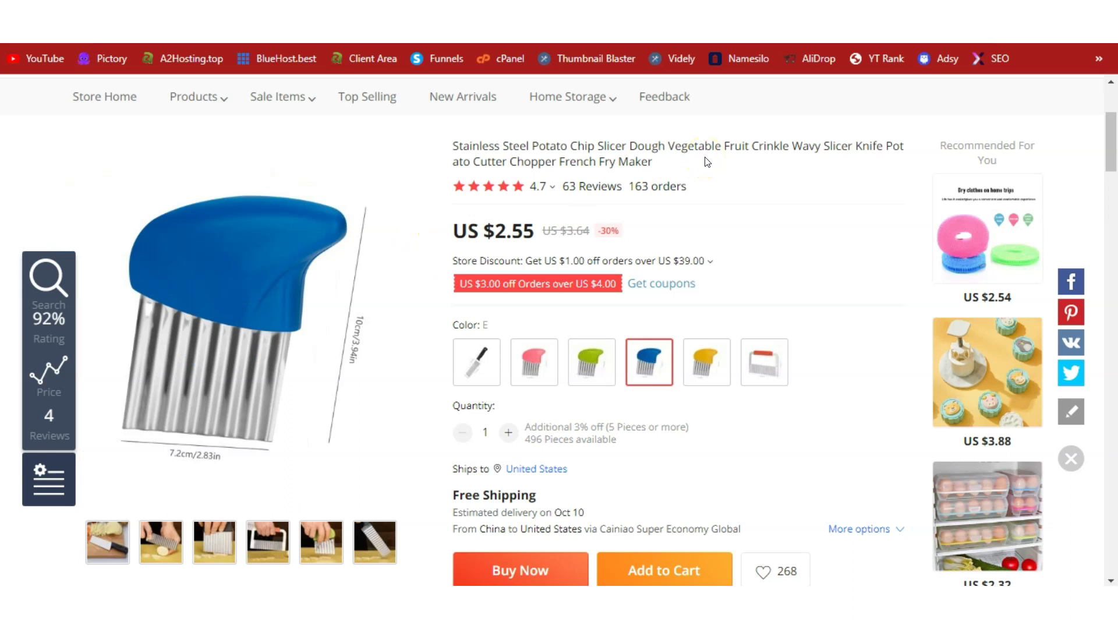
Step: Select the full AliExpress slicer title to shorten it in Word Counter
{"action": "triple_click", "coordinate": [690, 147]}
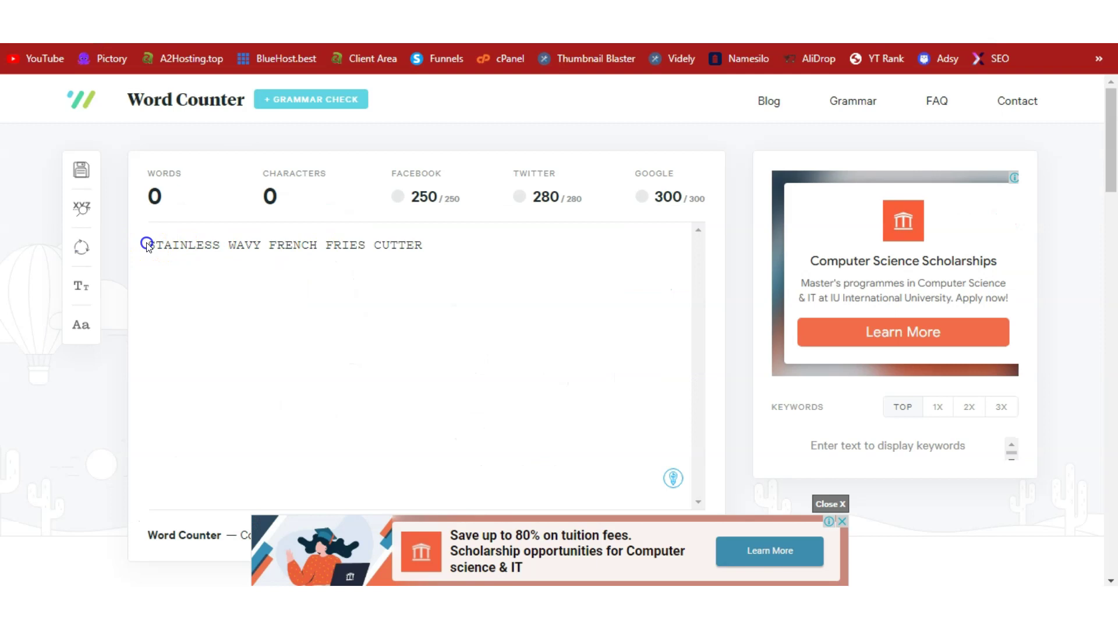
Step: Select the drafted title 'STAINLESS WAVY FRENCH FRIES CUTTER' in Word Counter
{"action": "triple_click", "coordinate": [327, 249]}
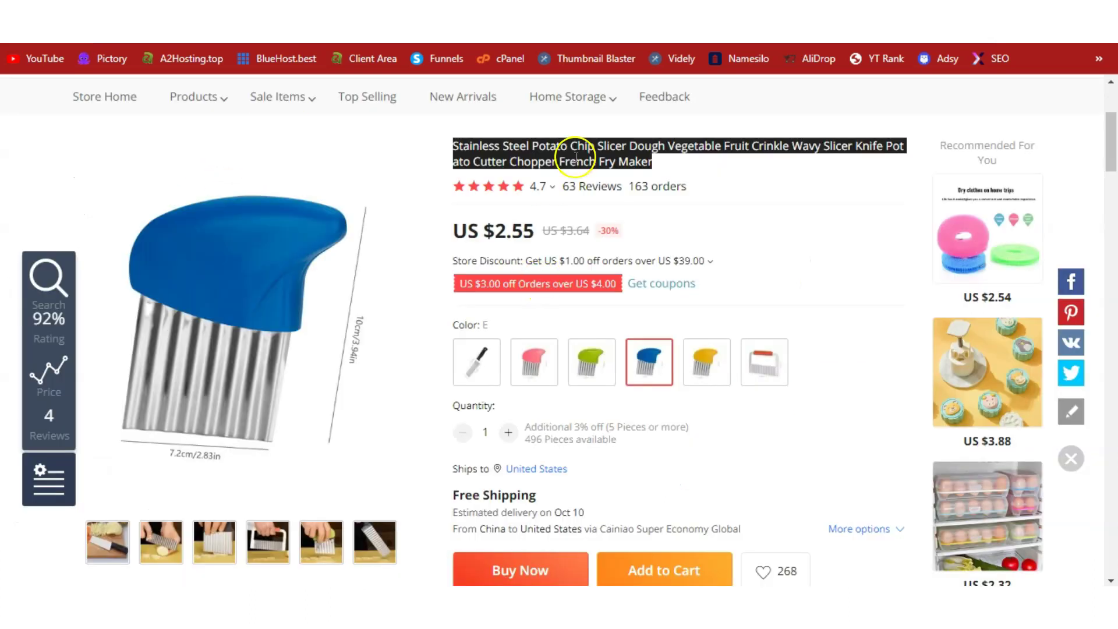
Step: Reselect the product title, then scroll down to the colour swatches
{"action": "triple_click", "coordinate": [599, 148]}
{"action": "left_click", "coordinate": [717, 142]}
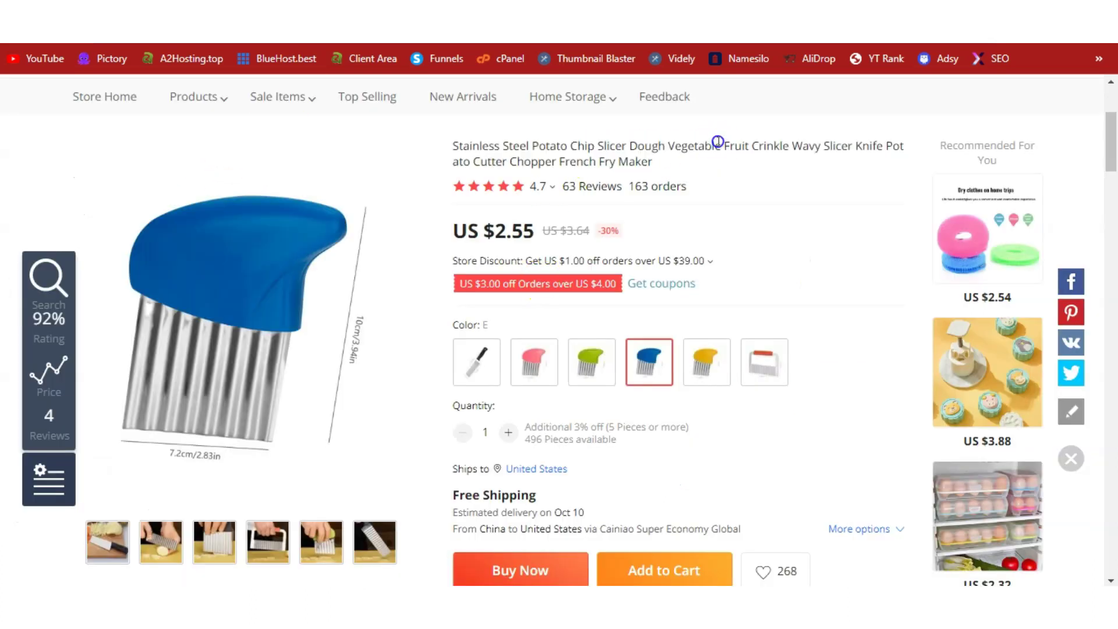
{"action": "mouse_move", "coordinate": [1114, 134]}
{"action": "left_mouse_down"}
{"action": "mouse_move", "coordinate": [1114, 382]}
{"action": "mouse_move", "coordinate": [1114, 109]}
{"action": "left_mouse_up"}
{"action": "left_click", "coordinate": [1111, 217]}
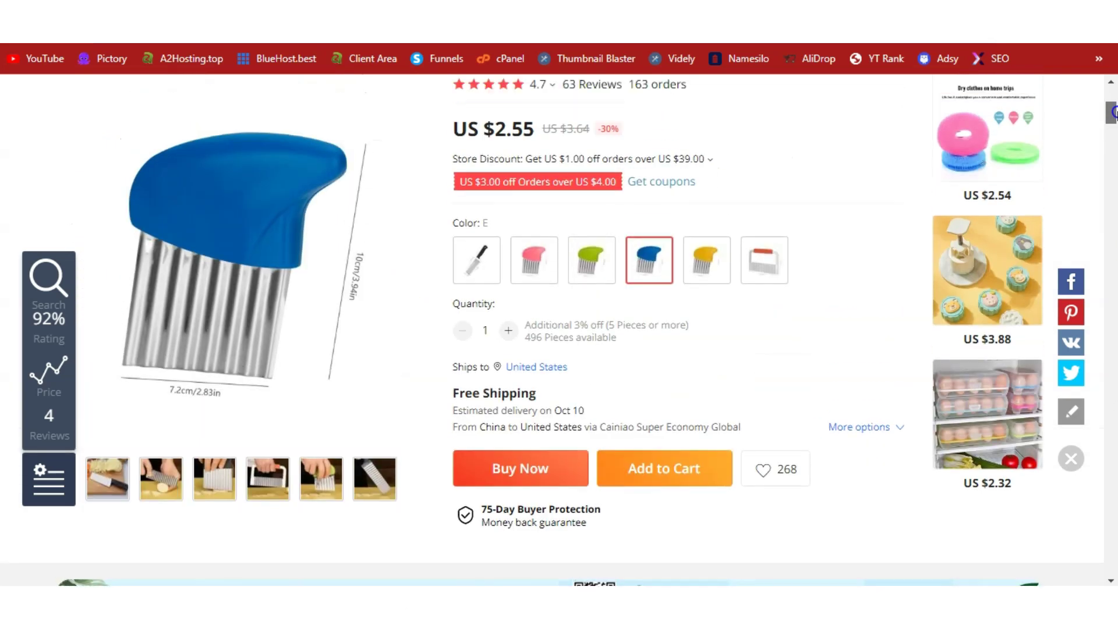
Step: Preview the colour variants: Color G, Color A, green, Color E, yellow and Color C
{"action": "left_click", "coordinate": [759, 256]}
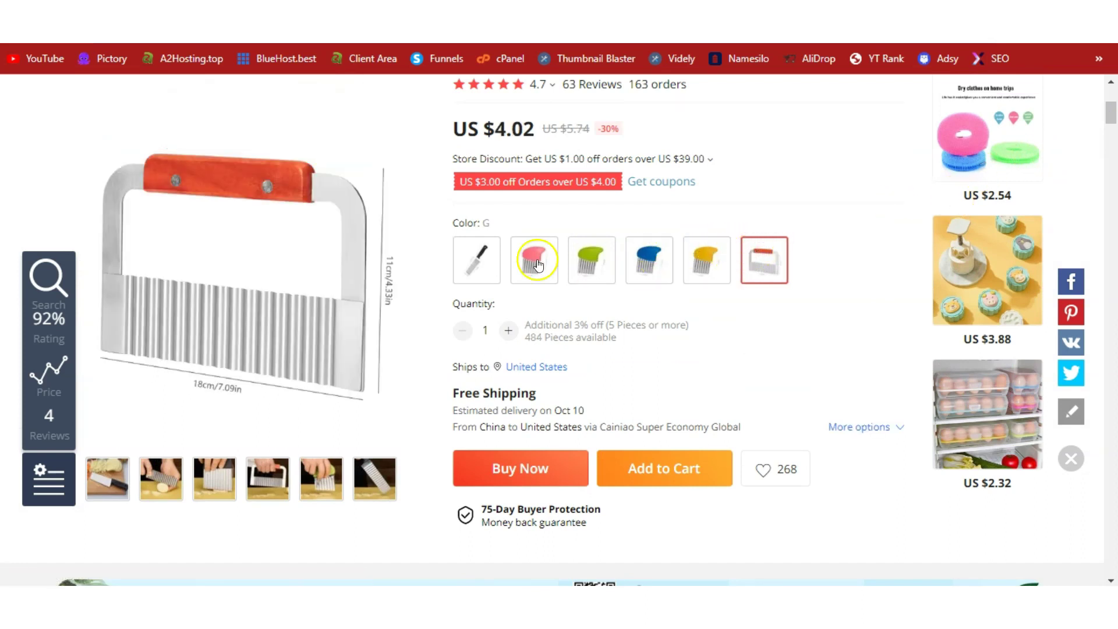
{"action": "left_click", "coordinate": [476, 262]}
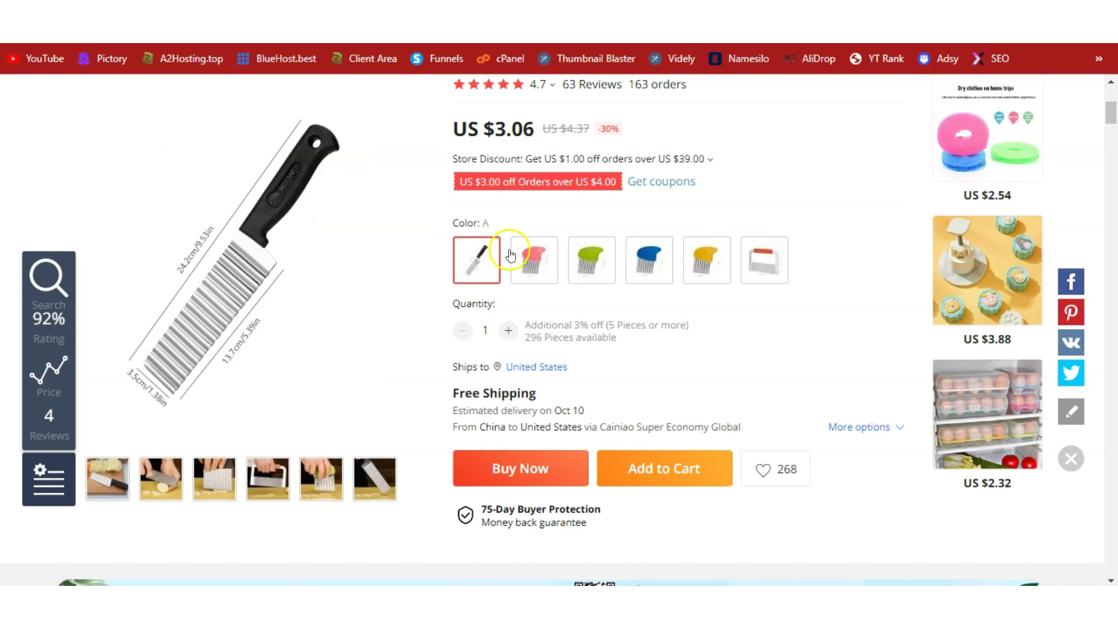
{"action": "left_click", "coordinate": [605, 263]}
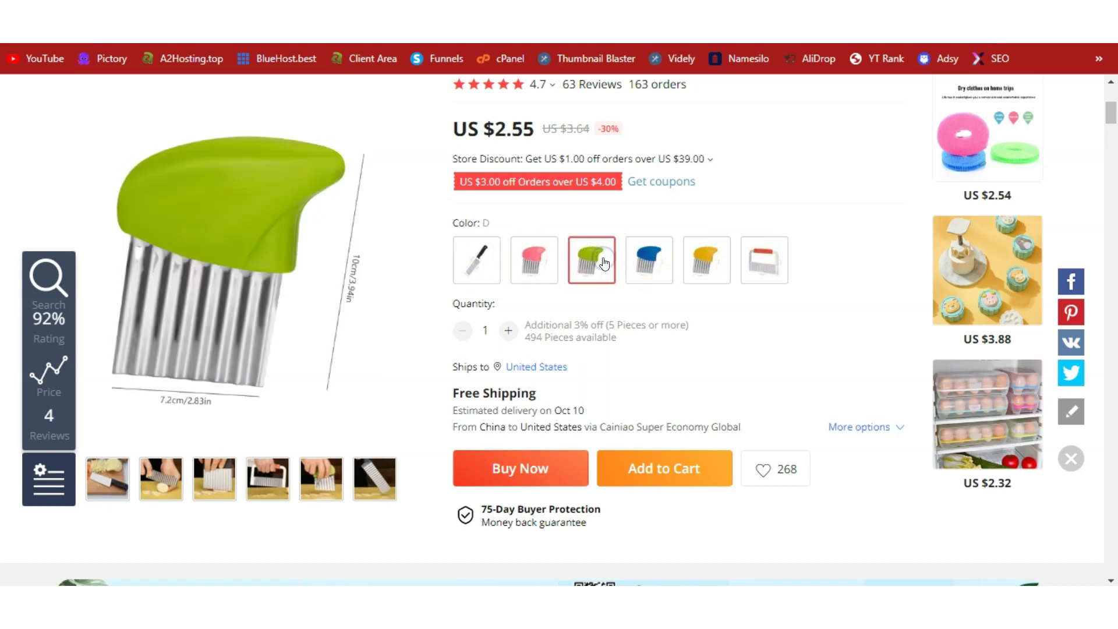
{"action": "left_click", "coordinate": [645, 263]}
{"action": "left_click", "coordinate": [704, 262]}
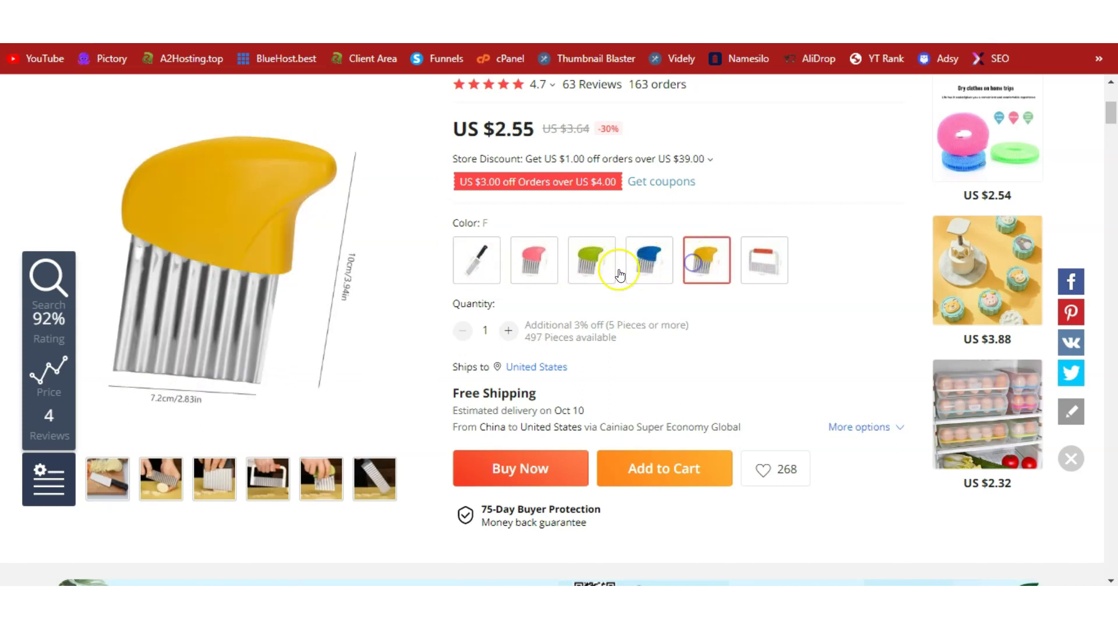
{"action": "left_click", "coordinate": [529, 264]}
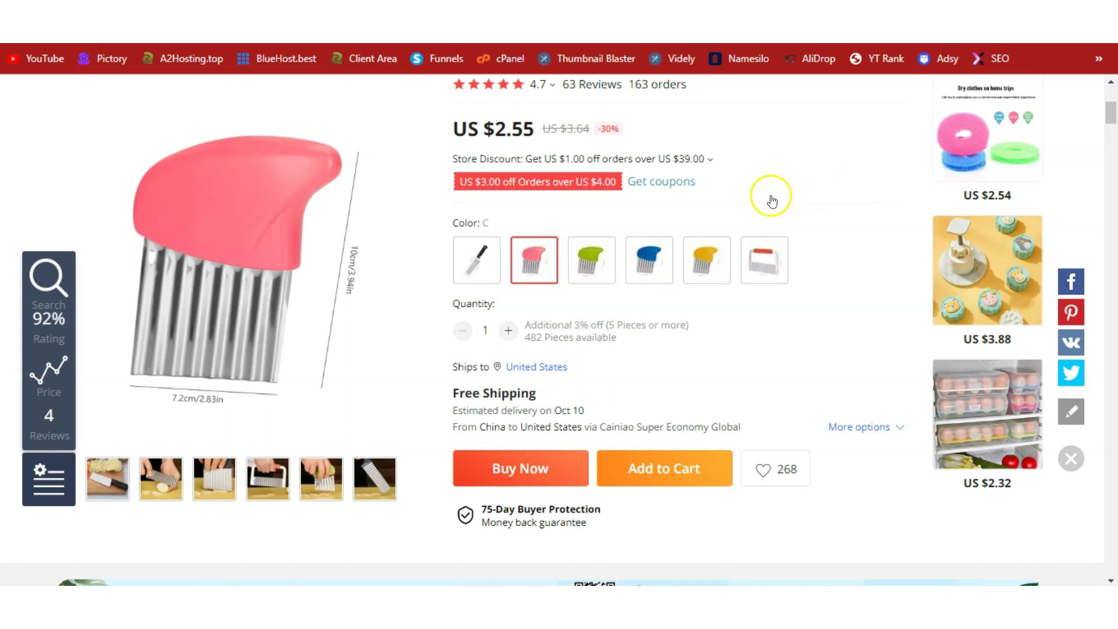
Step: Choose the yellow Color F variant at US $2.55 and return to the top
{"action": "left_click", "coordinate": [693, 247]}
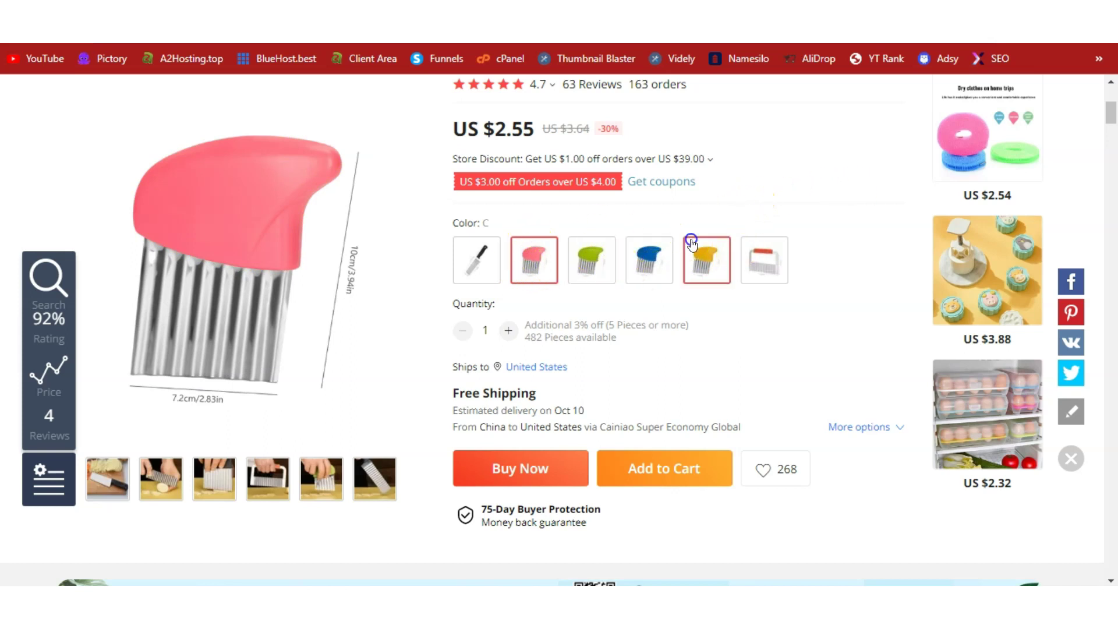
{"action": "left_click_drag", "start_coordinate": [1112, 111], "coordinate": [1114, 95]}
{"action": "left_click_drag", "start_coordinate": [600, 267], "coordinate": [468, 271]}
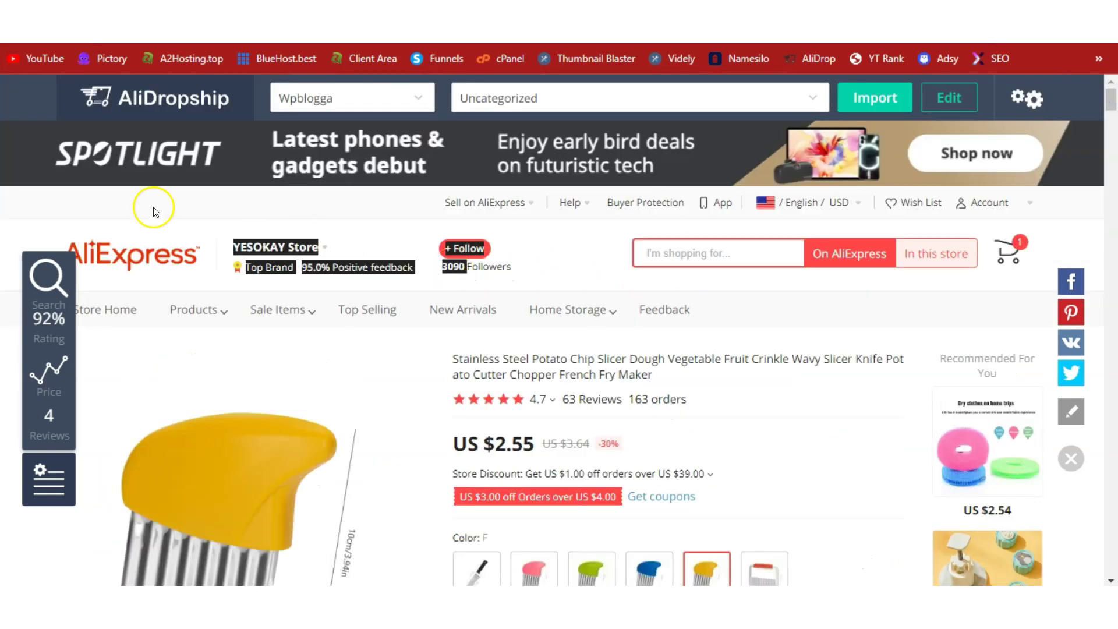
Step: Switch to another browser tab showing the A2 Hosting Summer Sale homepage
{"action": "left_click", "coordinate": [146, 18]}
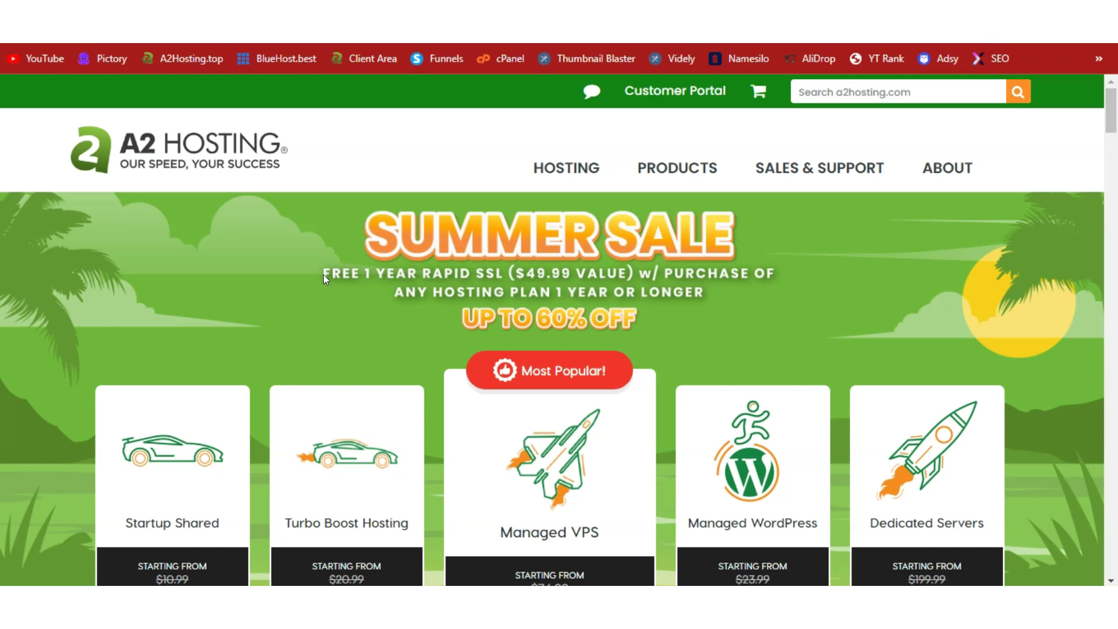
Step: Open the A2Hosting.top site, browse the hosting plan cards, and reach the cPanel dashboard
{"action": "left_click", "coordinate": [171, 62]}
{"action": "left_click_drag", "start_coordinate": [1112, 105], "coordinate": [1113, 132]}
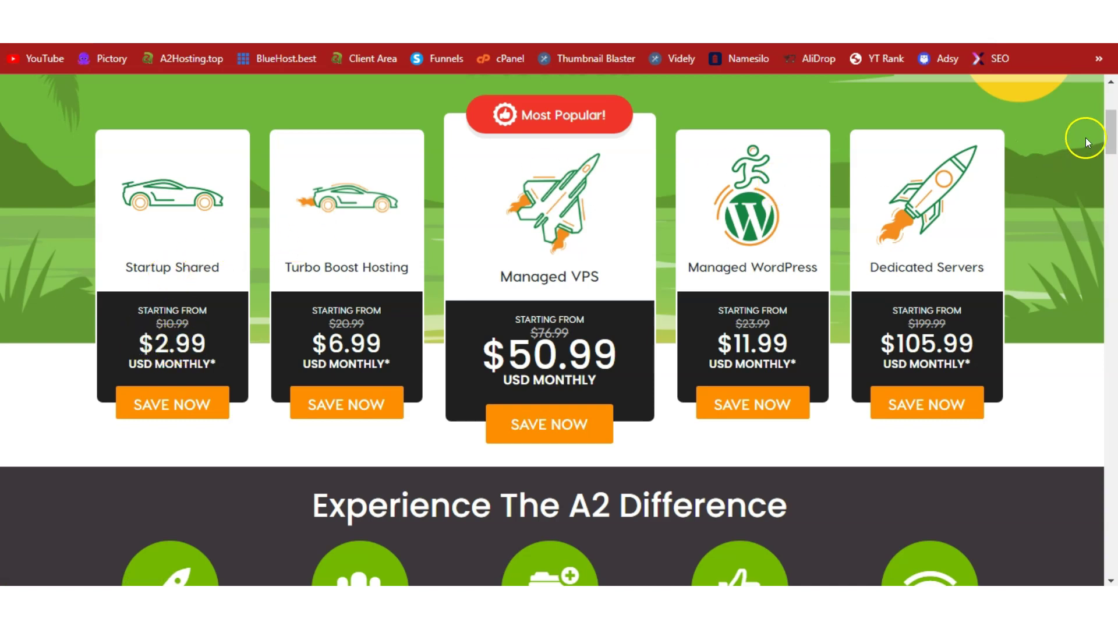
{"action": "scroll", "coordinate": [1086, 138], "scroll_direction": "up", "scroll_amount": 5}
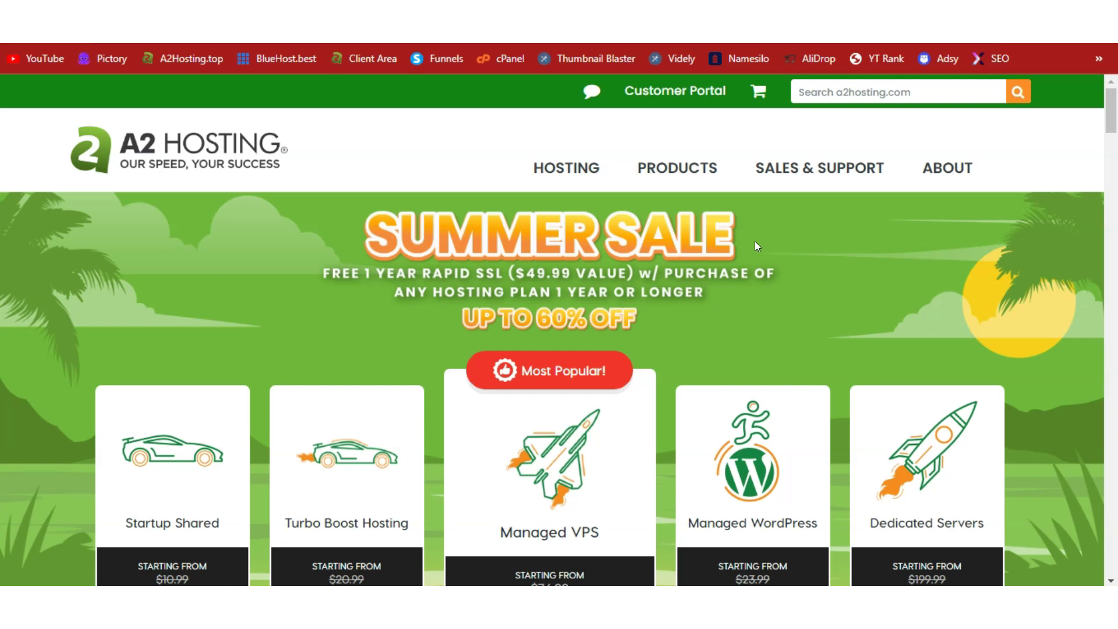
{"action": "left_click_drag", "start_coordinate": [1110, 109], "coordinate": [1113, 123]}
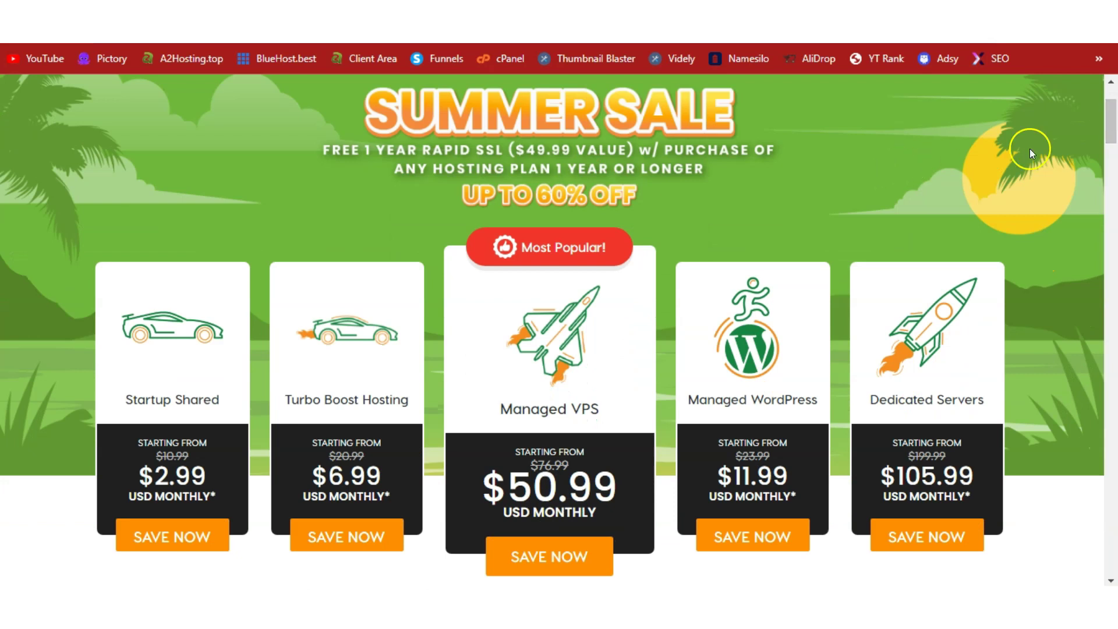
{"action": "scroll", "coordinate": [1031, 153], "scroll_direction": "up", "scroll_amount": 3}
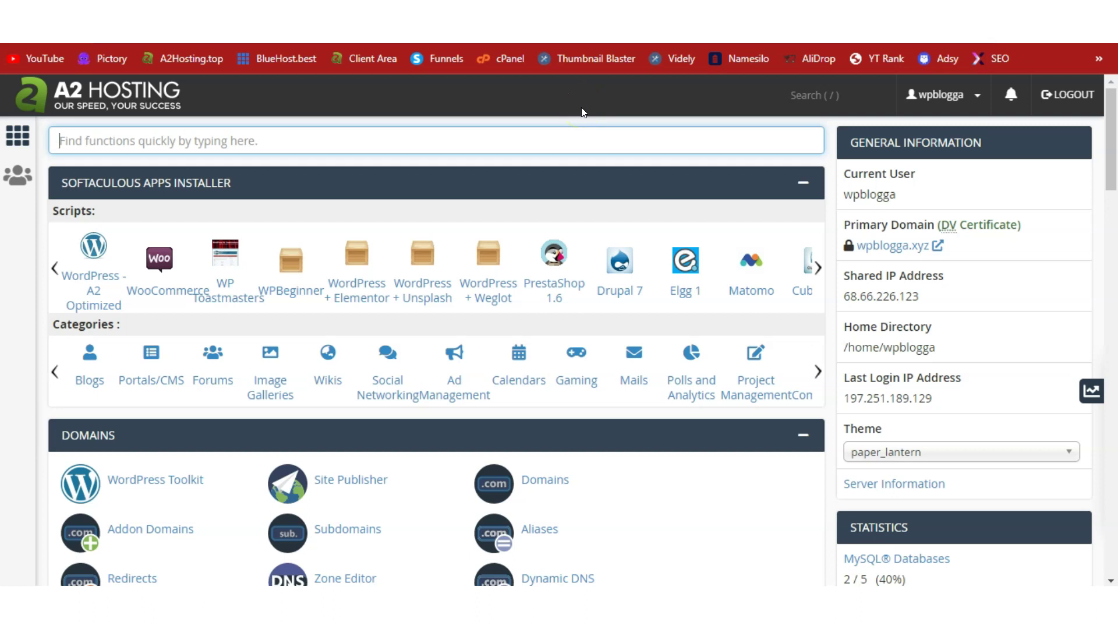
Step: Search cPanel and launch the Softaculous WordPress - A2 Optimized installer
{"action": "left_click", "coordinate": [528, 127]}
{"action": "left_click", "coordinate": [516, 136]}
{"action": "left_click", "coordinate": [90, 262]}
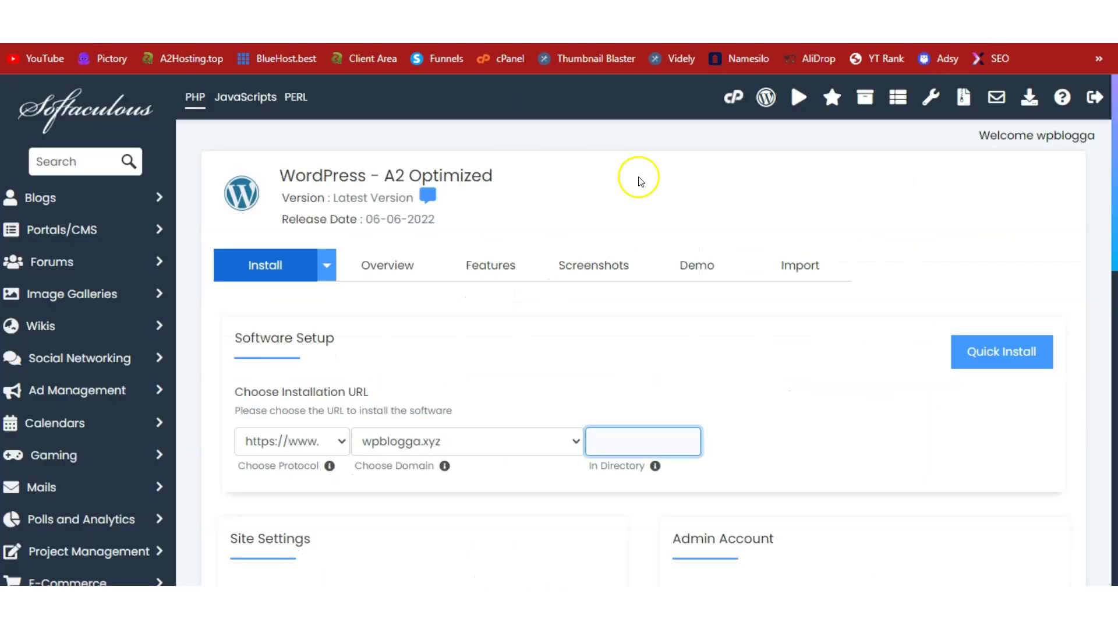
{"action": "mouse_move", "coordinate": [1114, 117]}
{"action": "left_mouse_down"}
{"action": "mouse_move", "coordinate": [1115, 251]}
{"action": "mouse_move", "coordinate": [1110, 124]}
{"action": "left_mouse_up"}
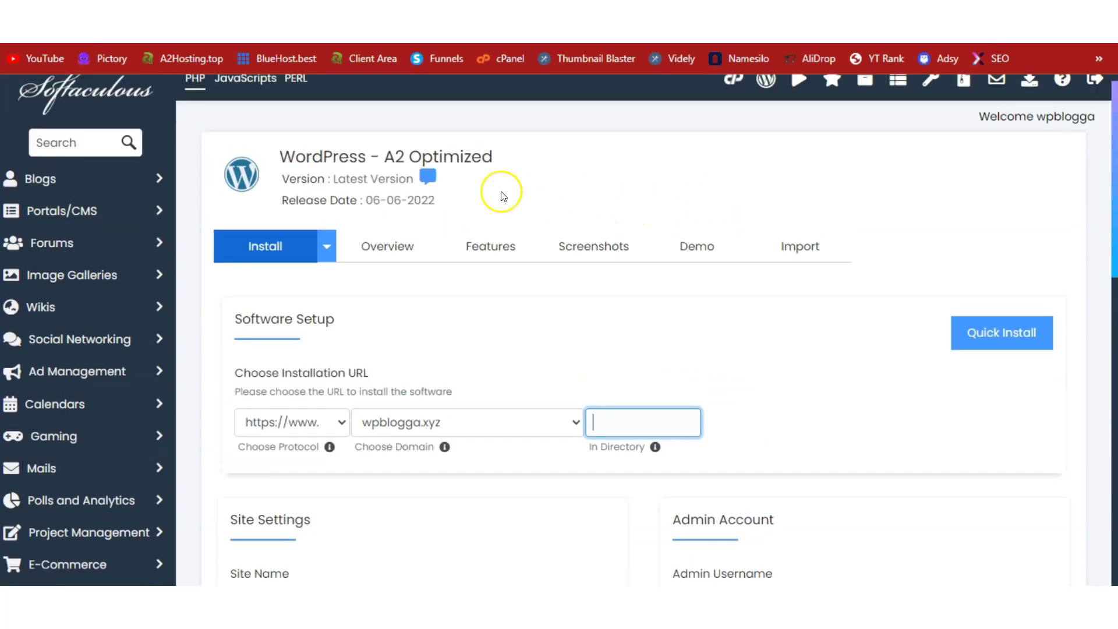
{"action": "left_click", "coordinate": [285, 244]}
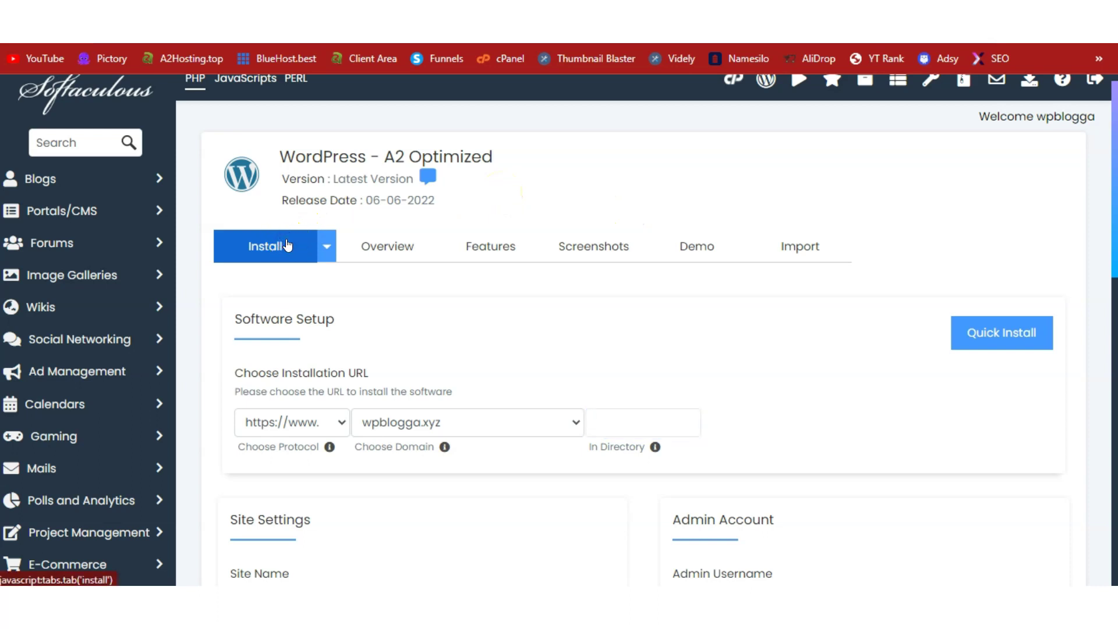
{"action": "left_click", "coordinate": [338, 422]}
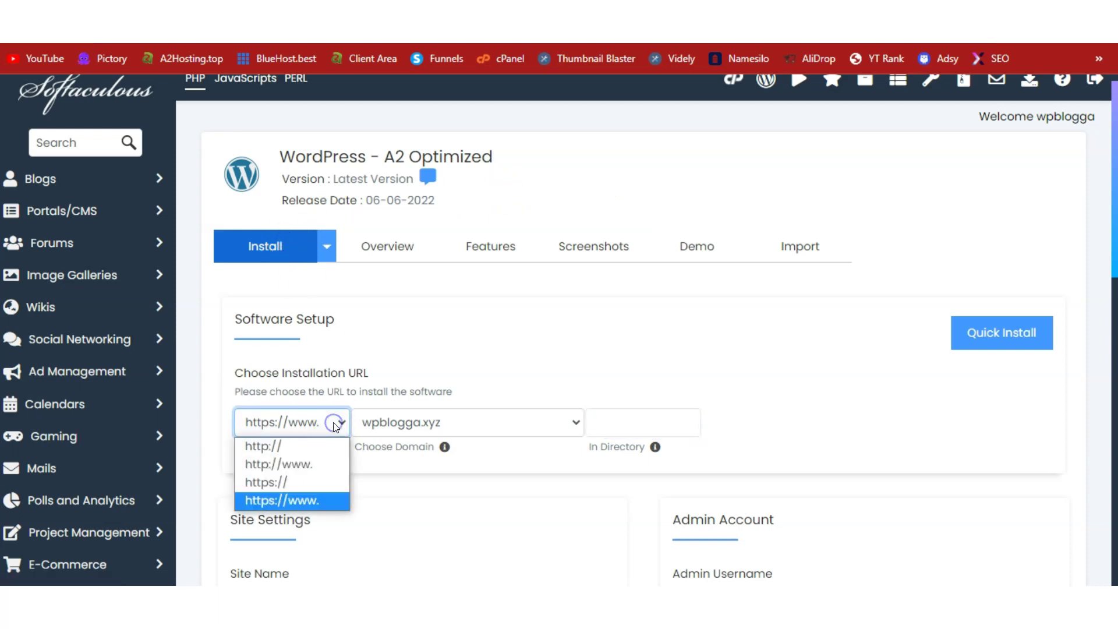
{"action": "left_click", "coordinate": [273, 501]}
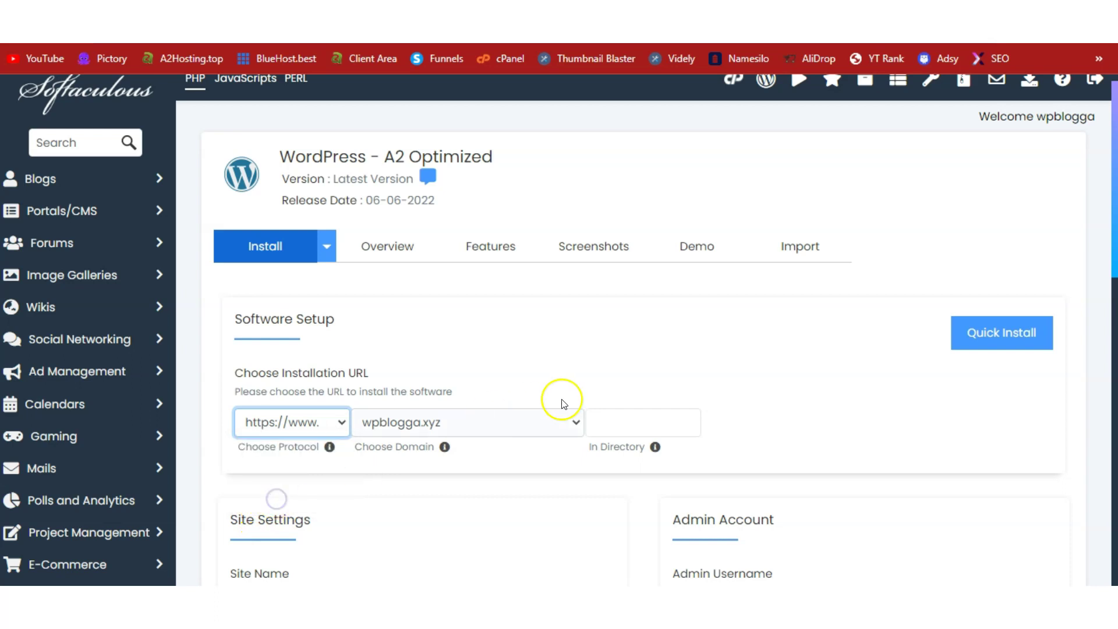
{"action": "left_click", "coordinate": [475, 430]}
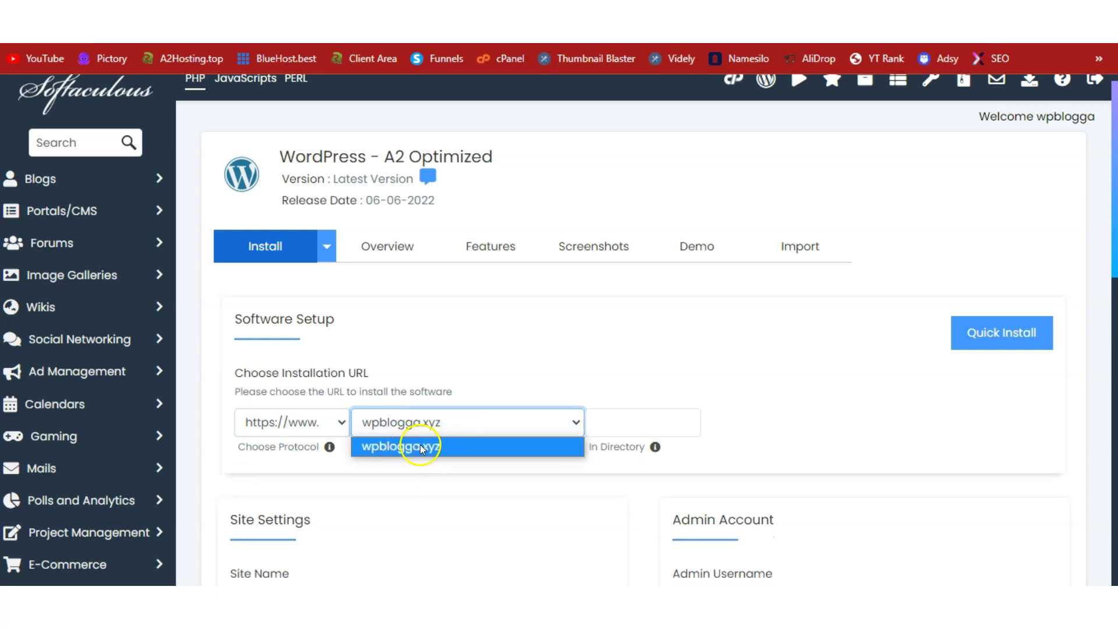
{"action": "left_click", "coordinate": [755, 351]}
{"action": "left_click", "coordinate": [634, 425]}
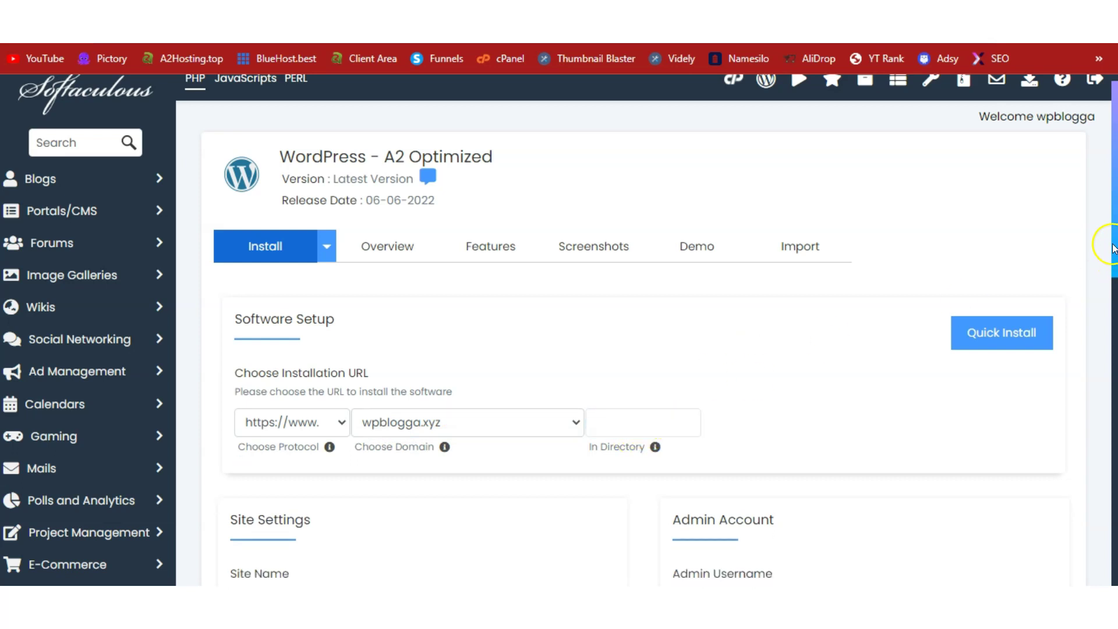
{"action": "scroll", "coordinate": [1109, 268], "scroll_direction": "down", "scroll_amount": 2}
Step: Review the site name 'My Blog', the site description and the admin username
{"action": "left_click_drag", "start_coordinate": [1113, 272], "coordinate": [1114, 350]}
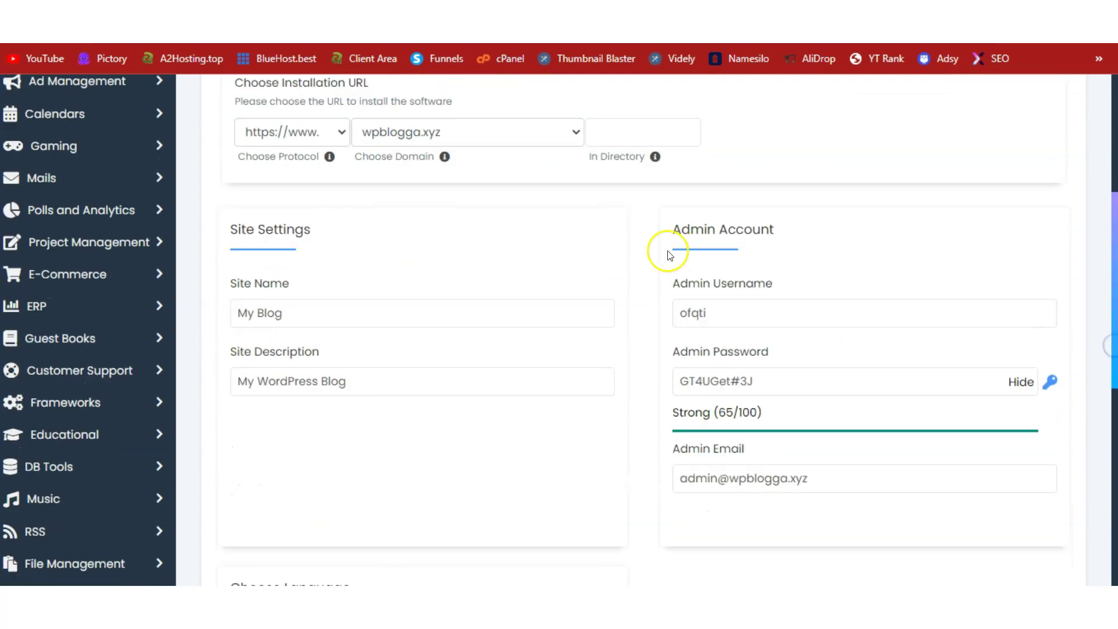
{"action": "left_click", "coordinate": [522, 305]}
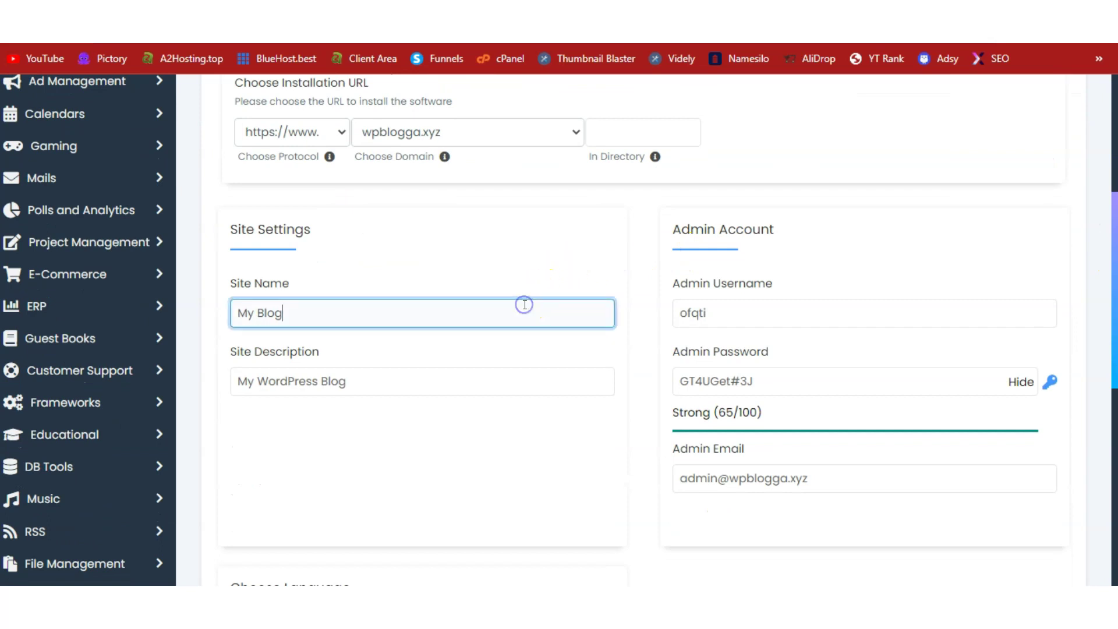
{"action": "left_click", "coordinate": [478, 382]}
{"action": "left_click", "coordinate": [769, 310]}
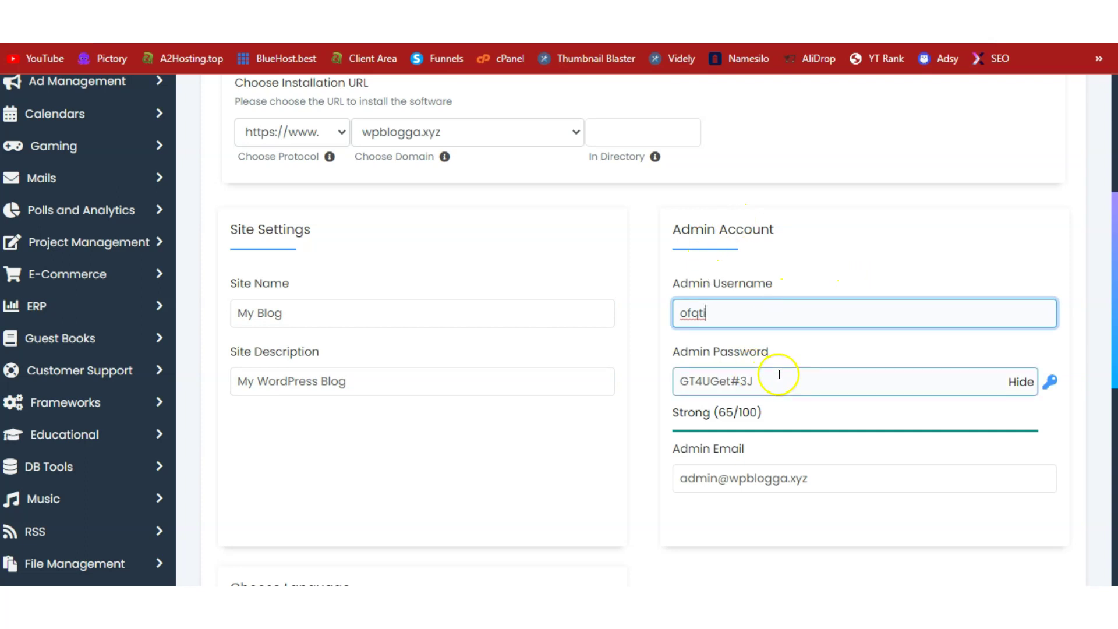
{"action": "left_click", "coordinate": [739, 308]}
{"action": "double_click", "coordinate": [739, 309]}
Step: Generate a new Strong admin password, check the admin email, and scroll to Install
{"action": "left_click", "coordinate": [790, 388]}
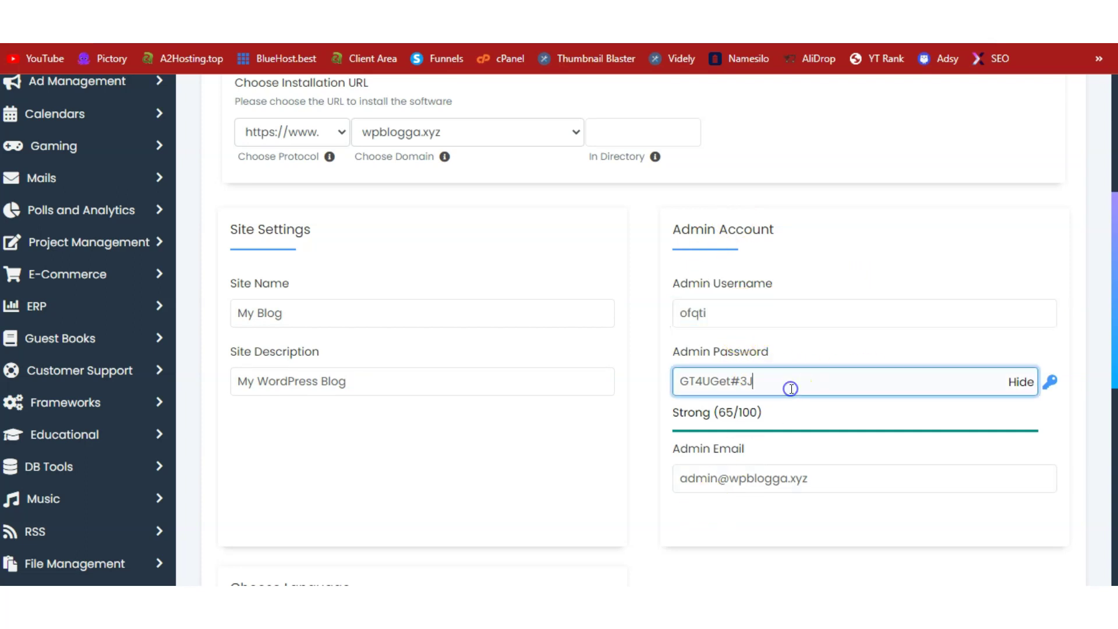
{"action": "left_click", "coordinate": [1050, 381]}
{"action": "left_click", "coordinate": [1053, 379]}
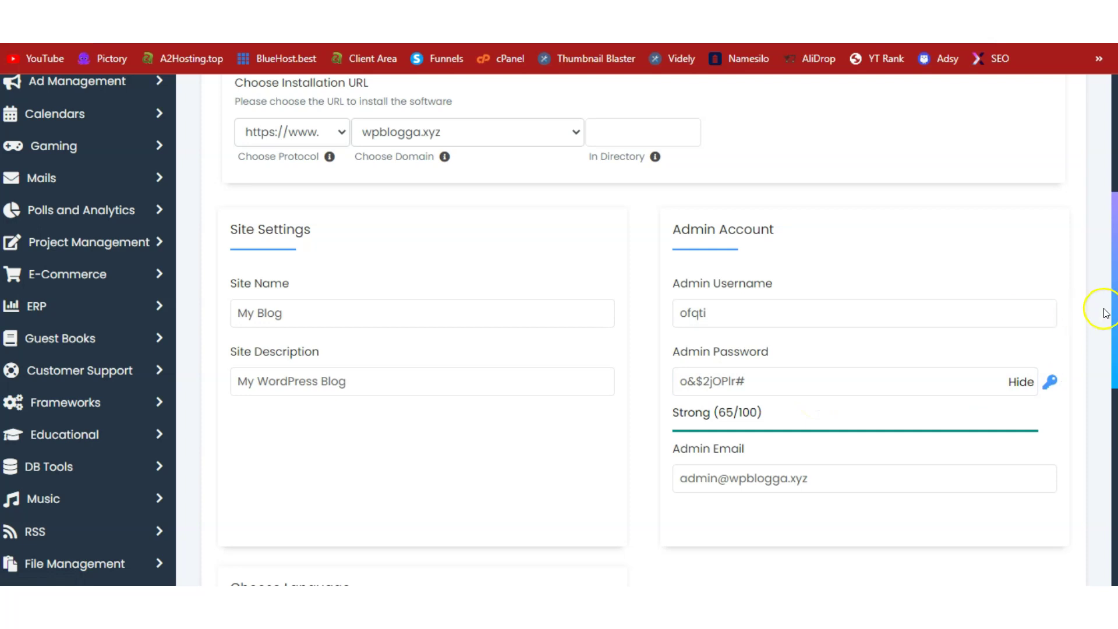
{"action": "scroll", "coordinate": [1112, 308], "scroll_direction": "down", "scroll_amount": 3}
{"action": "left_click", "coordinate": [818, 338]}
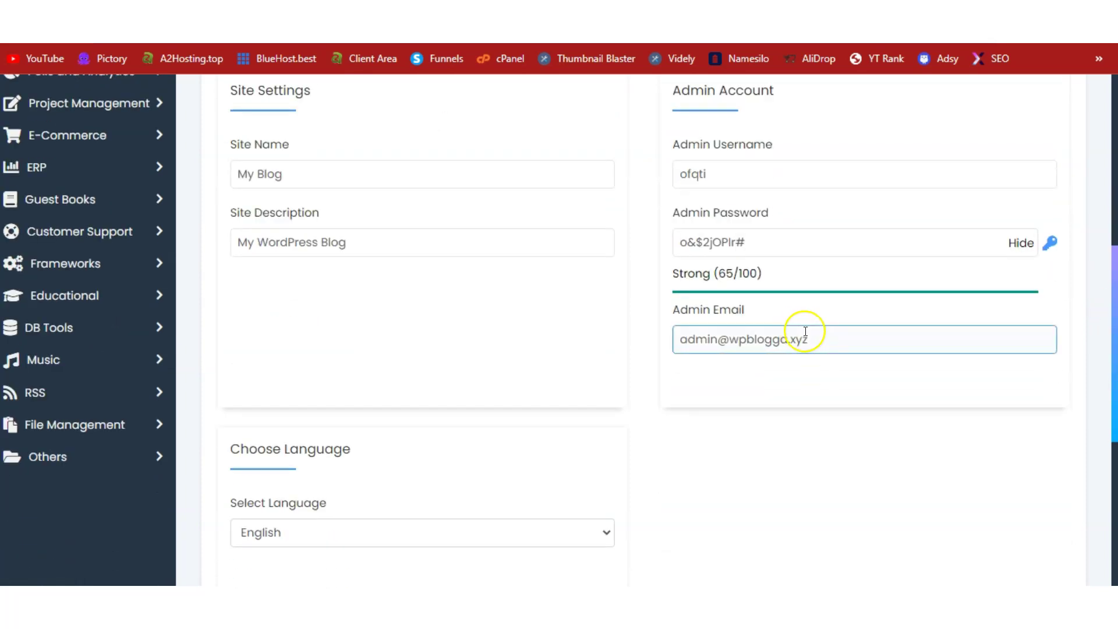
{"action": "left_click", "coordinate": [1086, 320]}
{"action": "left_click_drag", "start_coordinate": [1114, 324], "coordinate": [1113, 429]}
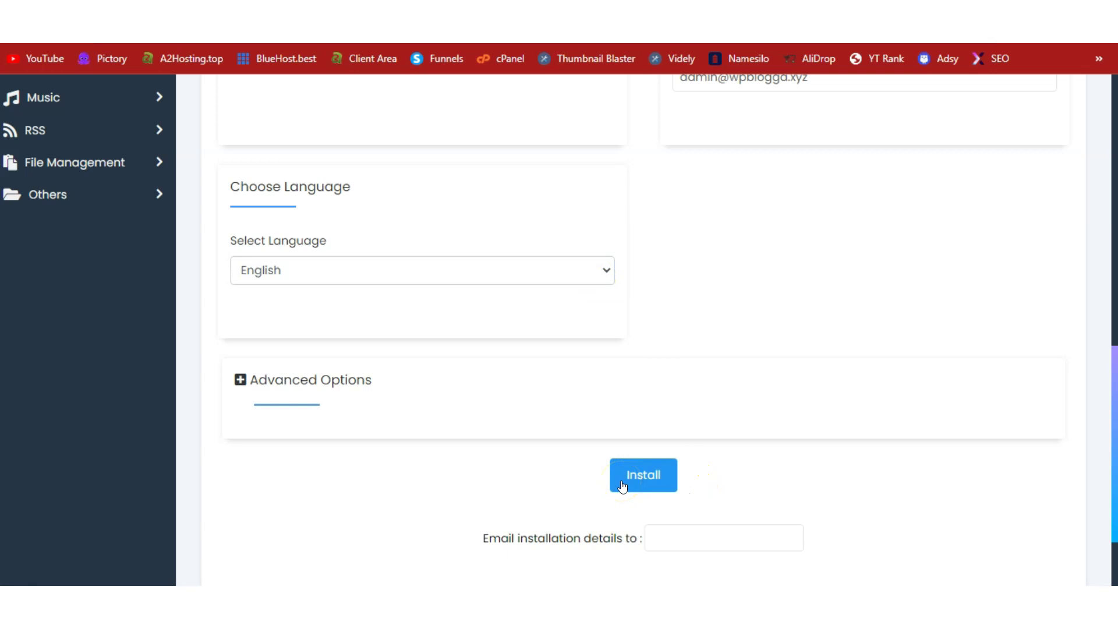
Step: Install WordPress on wpblogga.xyz and go to the new site's admin Dashboard
{"action": "left_click", "coordinate": [689, 527]}
{"action": "left_click", "coordinate": [636, 476]}
{"action": "left_click", "coordinate": [755, 489]}
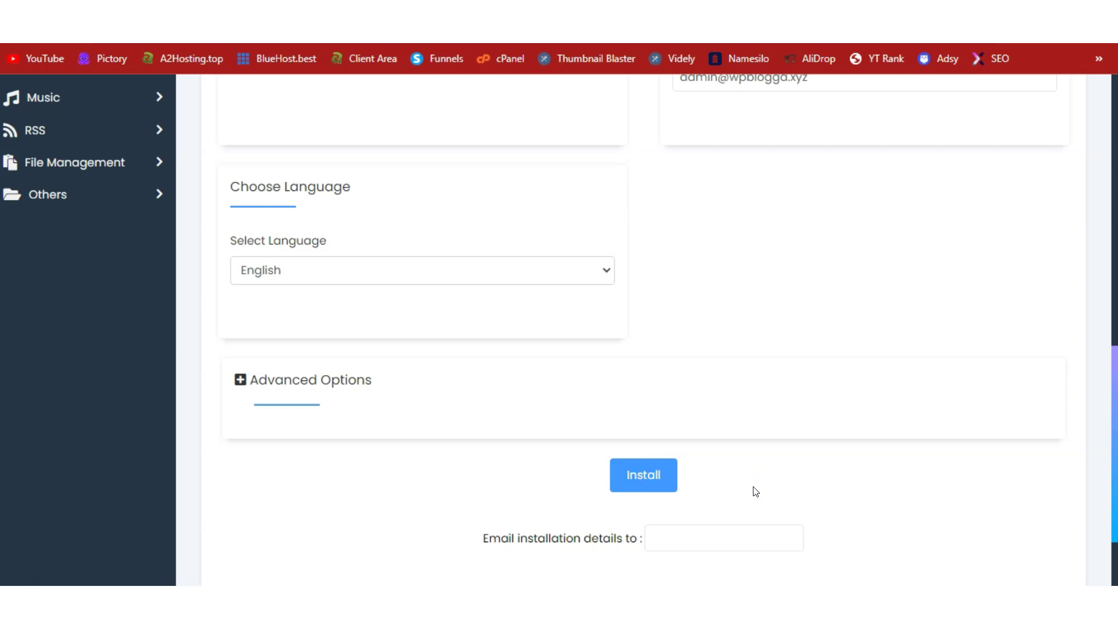
{"action": "left_click", "coordinate": [1117, 496]}
{"action": "left_click_drag", "start_coordinate": [1116, 496], "coordinate": [1103, 230]}
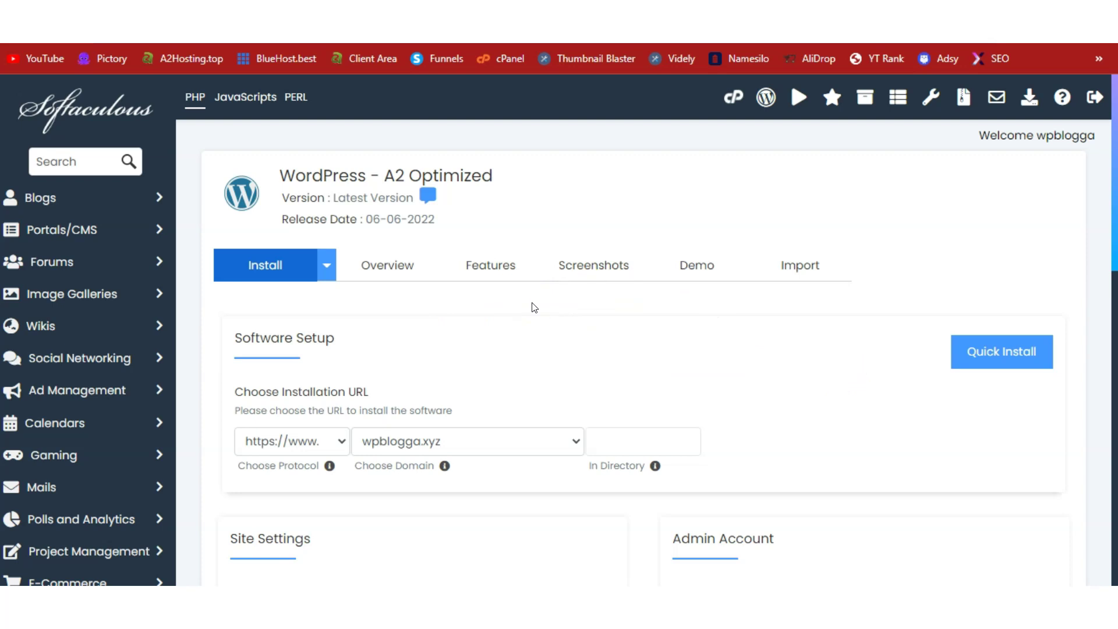
{"action": "left_click", "coordinate": [461, 29]}
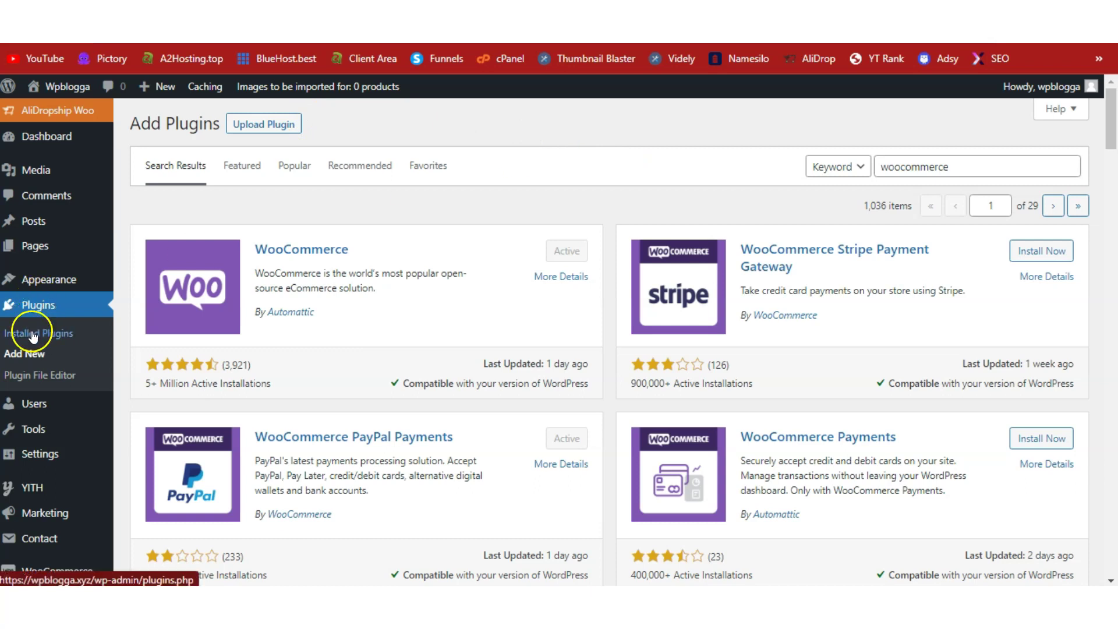
Step: Search the Add Plugins page for 'woocommerce payment gateway'
{"action": "left_click", "coordinate": [27, 355]}
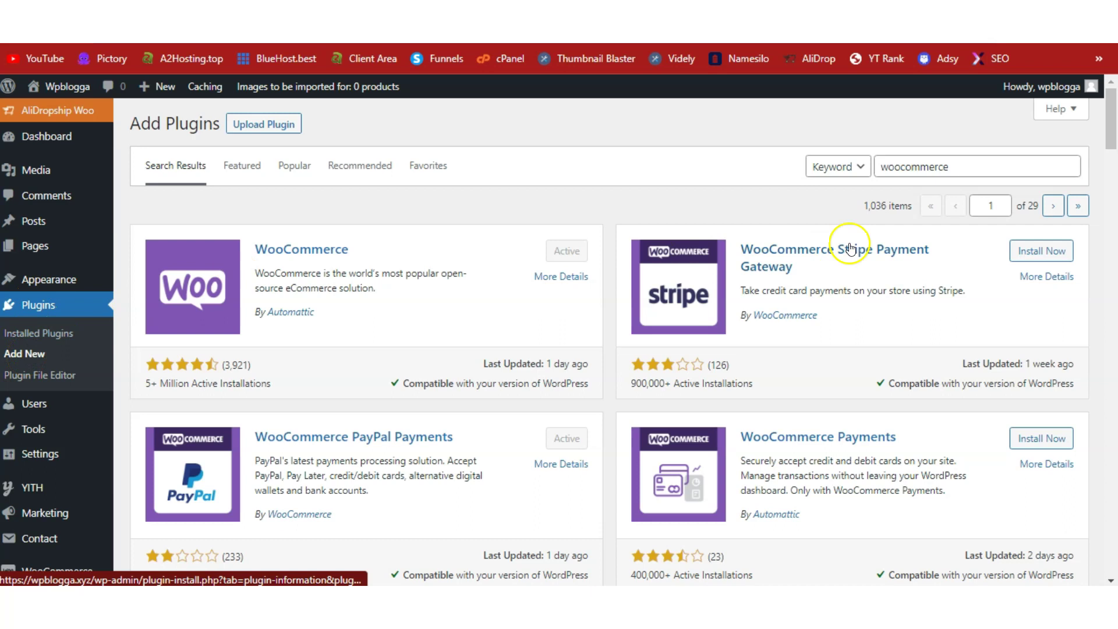
{"action": "left_click", "coordinate": [957, 174]}
{"action": "double_click", "coordinate": [957, 174]}
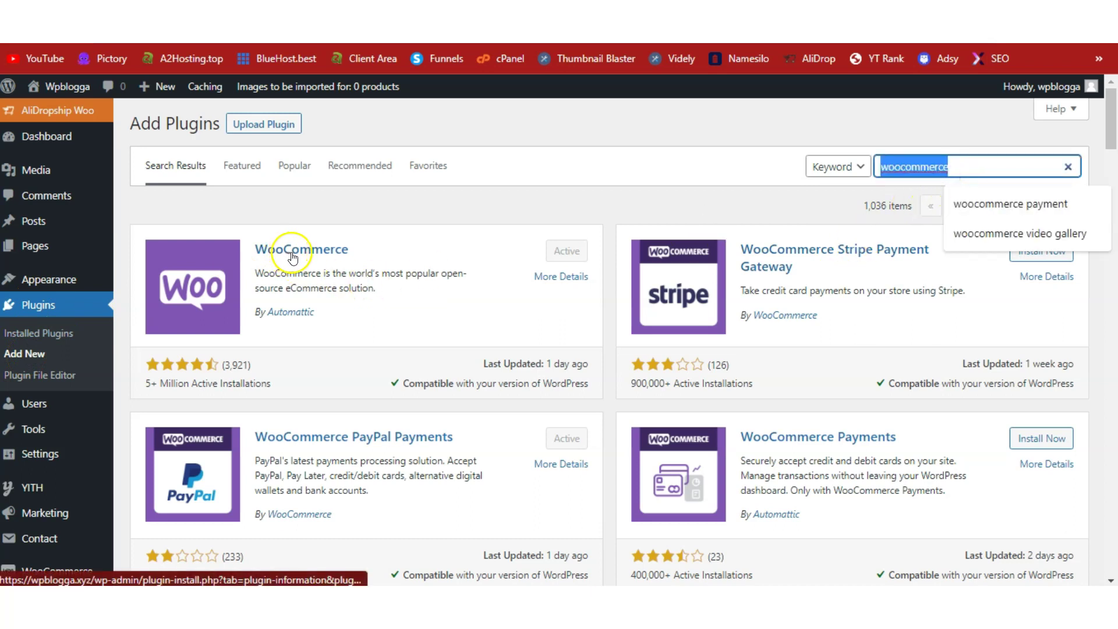
{"action": "left_click", "coordinate": [458, 192]}
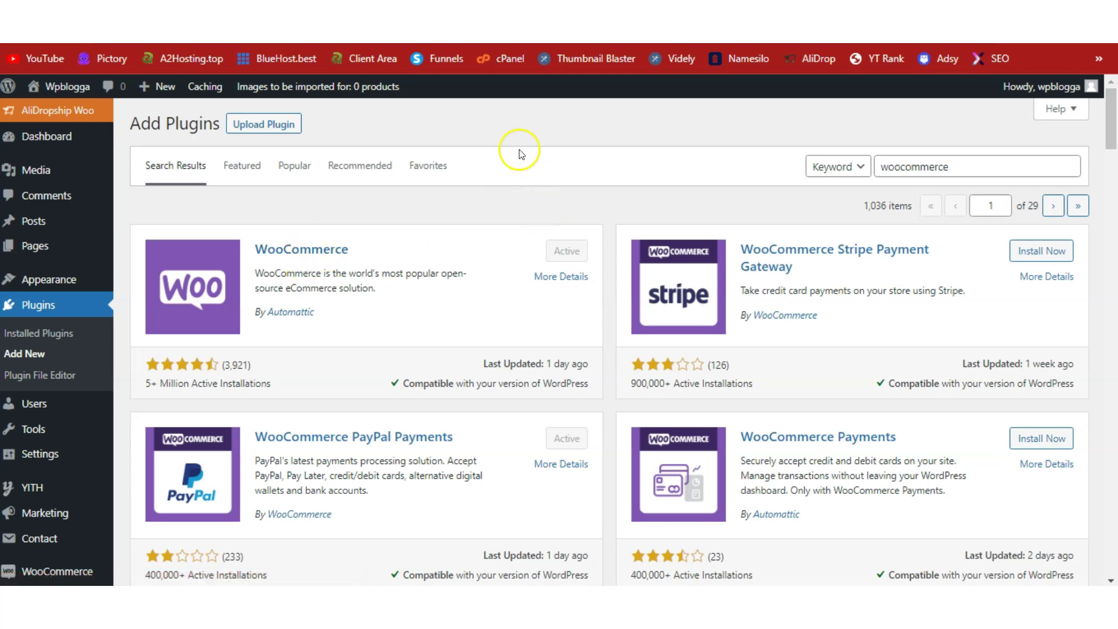
{"action": "type", "text": "payment gateway"}
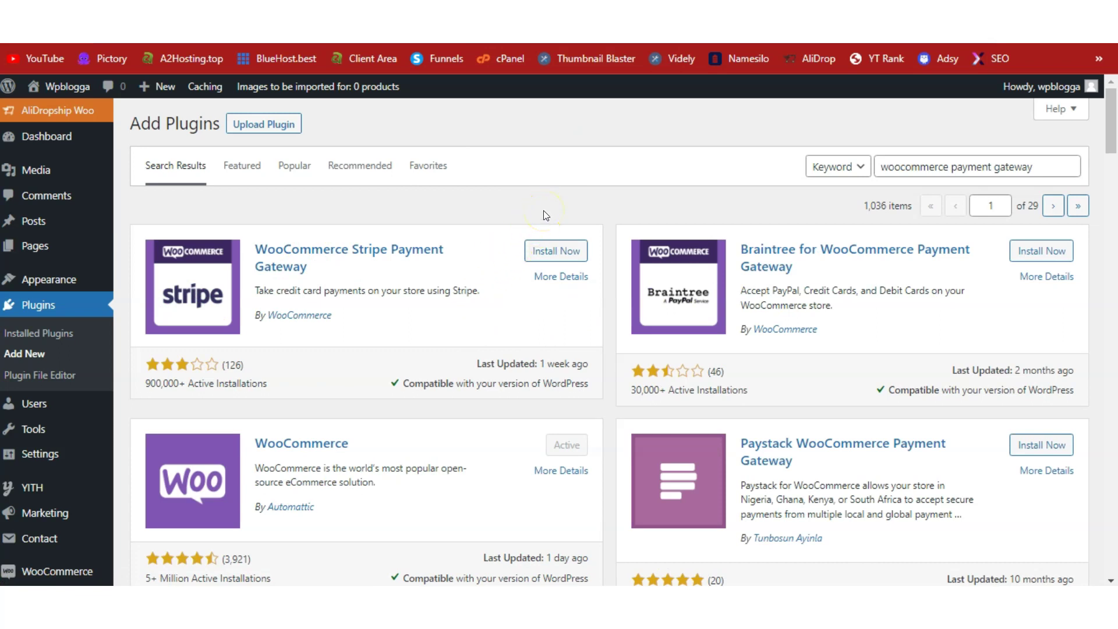
{"action": "mouse_move", "coordinate": [1112, 101]}
{"action": "left_mouse_down"}
{"action": "mouse_move", "coordinate": [1110, 311]}
{"action": "mouse_move", "coordinate": [1114, 99]}
{"action": "left_mouse_up"}
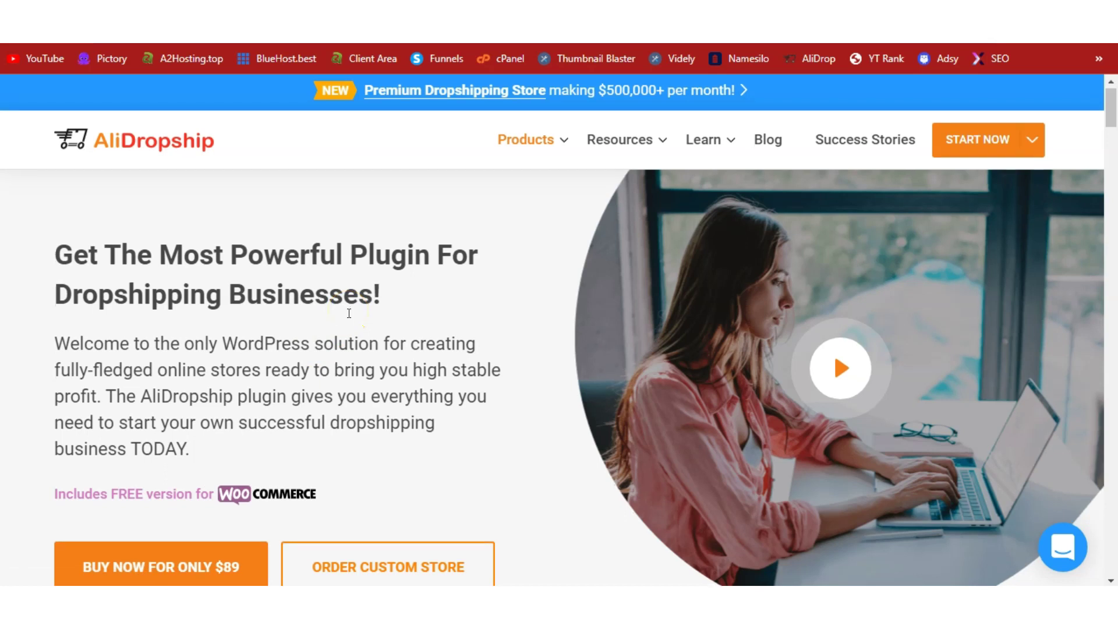
{"action": "scroll", "coordinate": [349, 315], "scroll_direction": "down", "scroll_amount": 6}
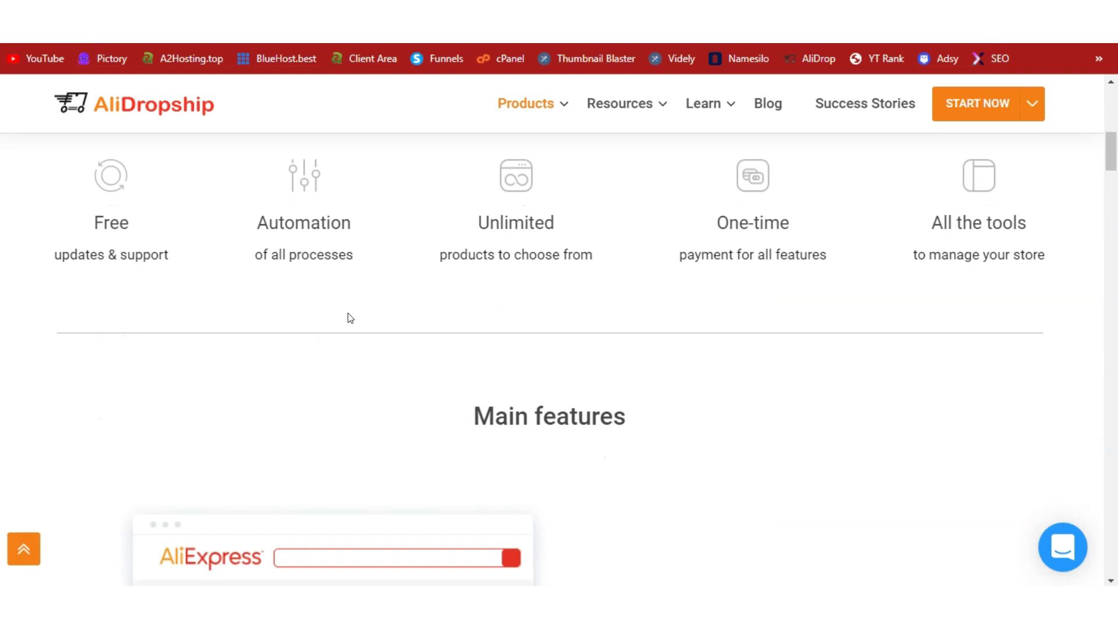
{"action": "scroll", "coordinate": [349, 315], "scroll_direction": "up", "scroll_amount": 1}
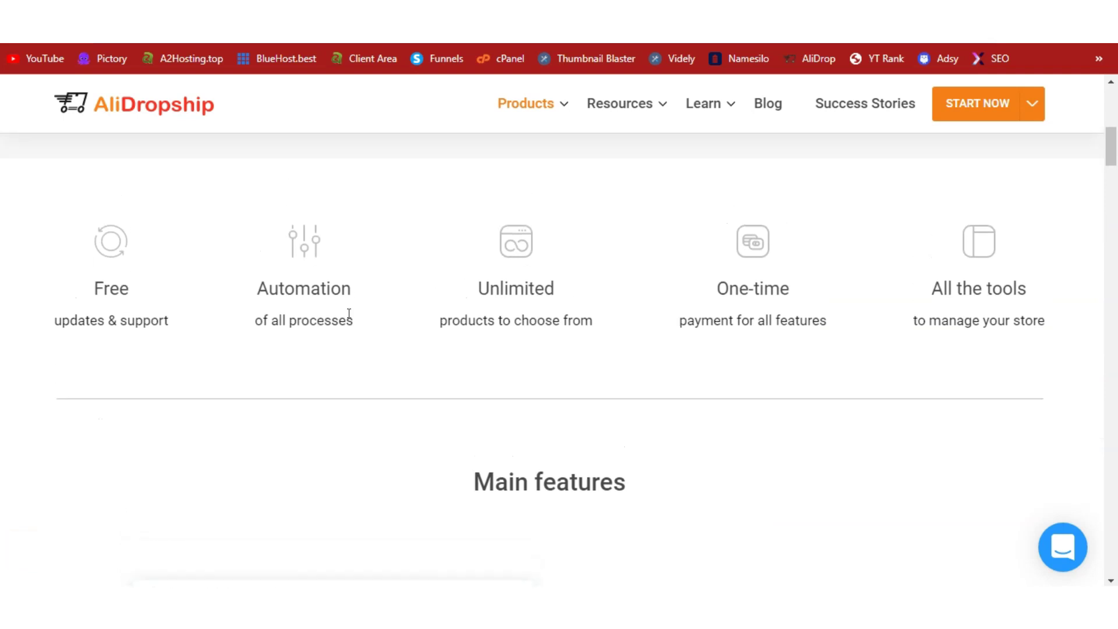
{"action": "scroll", "coordinate": [350, 315], "scroll_direction": "down", "scroll_amount": 10}
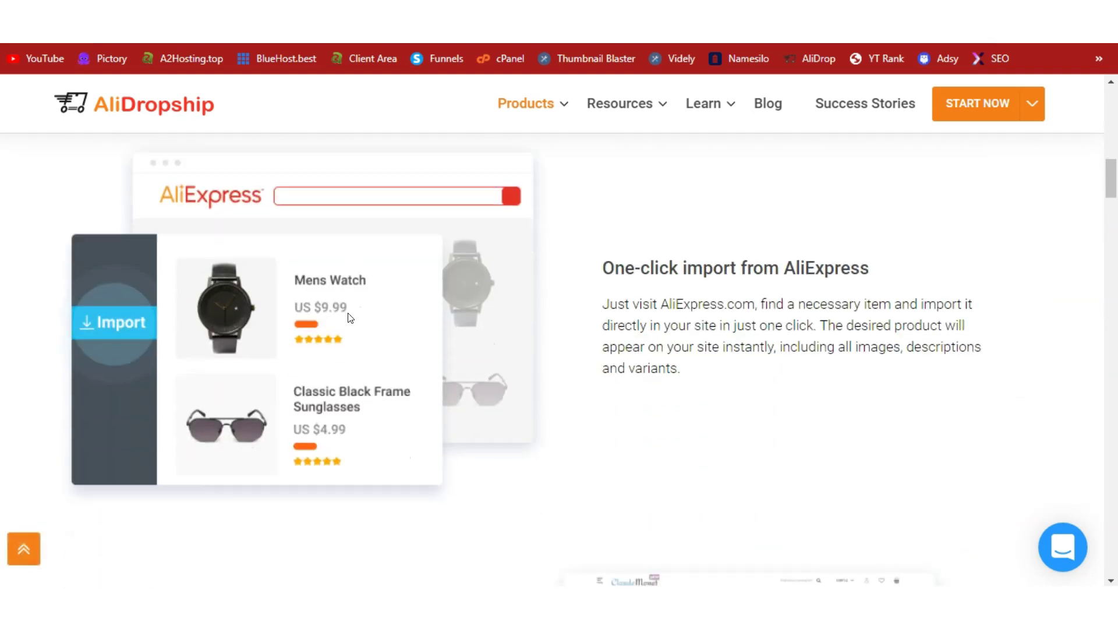
{"action": "scroll", "coordinate": [351, 317], "scroll_direction": "down", "scroll_amount": 15}
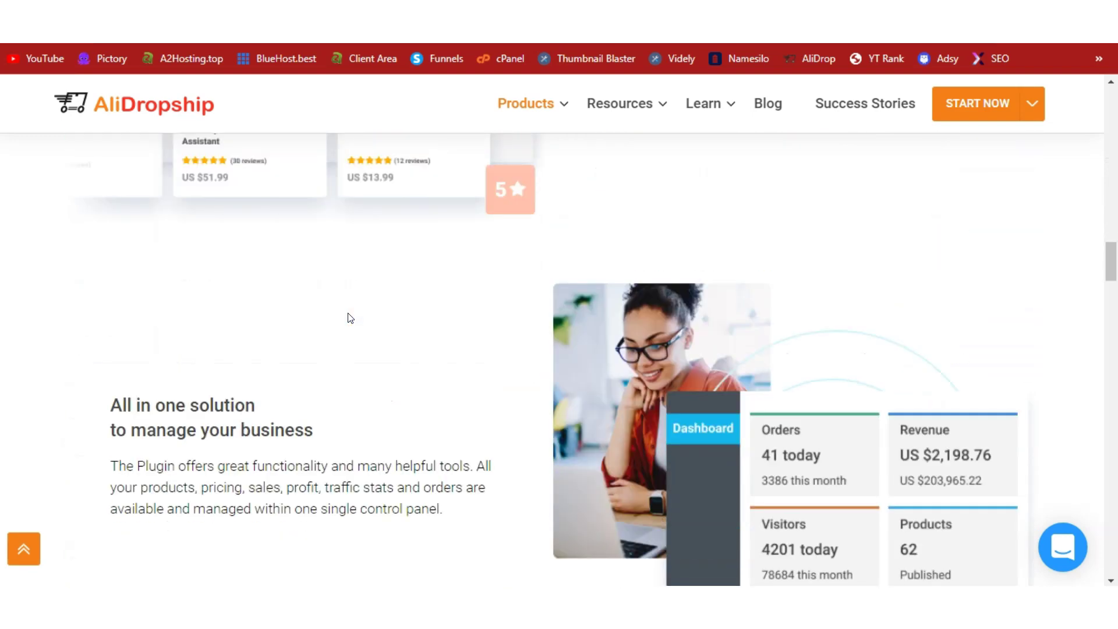
{"action": "scroll", "coordinate": [350, 317], "scroll_direction": "down", "scroll_amount": 20}
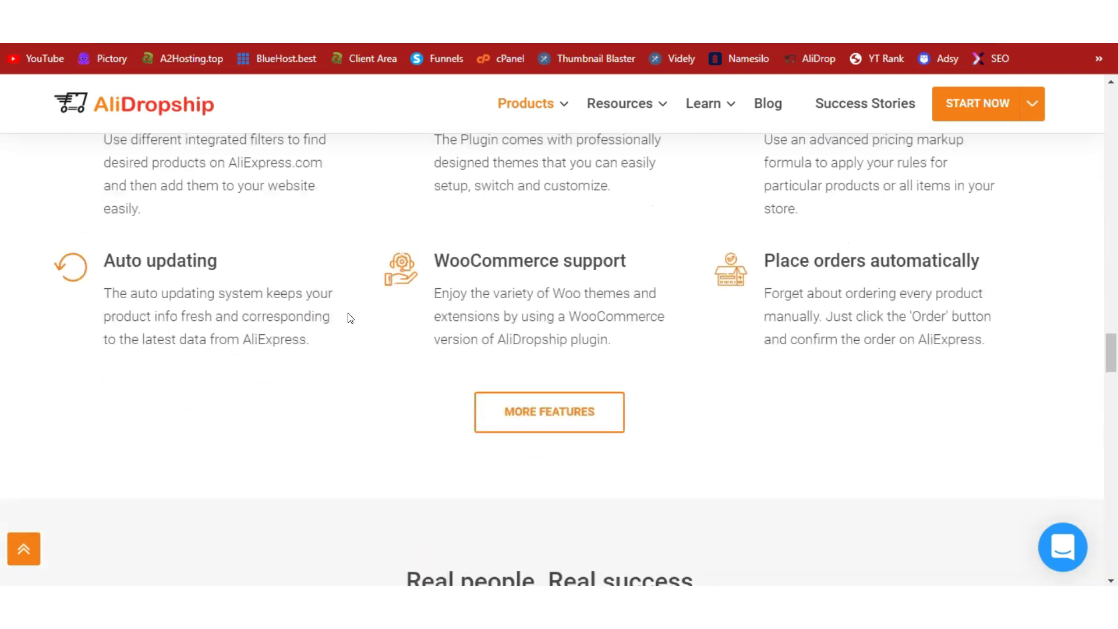
{"action": "scroll", "coordinate": [350, 318], "scroll_direction": "up", "scroll_amount": 6}
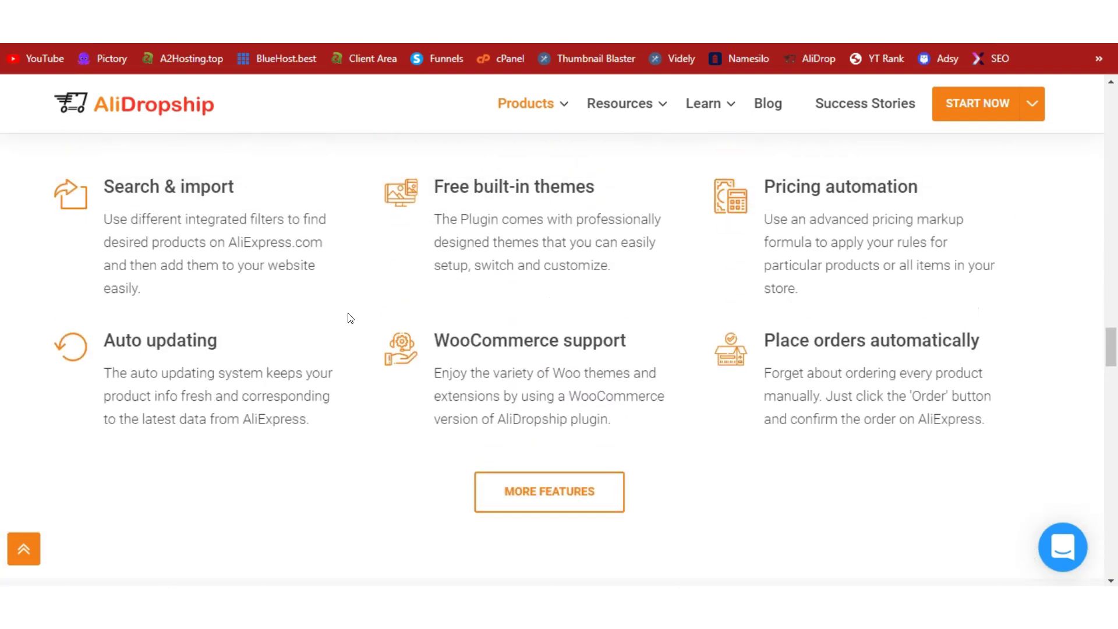
{"action": "scroll", "coordinate": [350, 318], "scroll_direction": "up", "scroll_amount": 12}
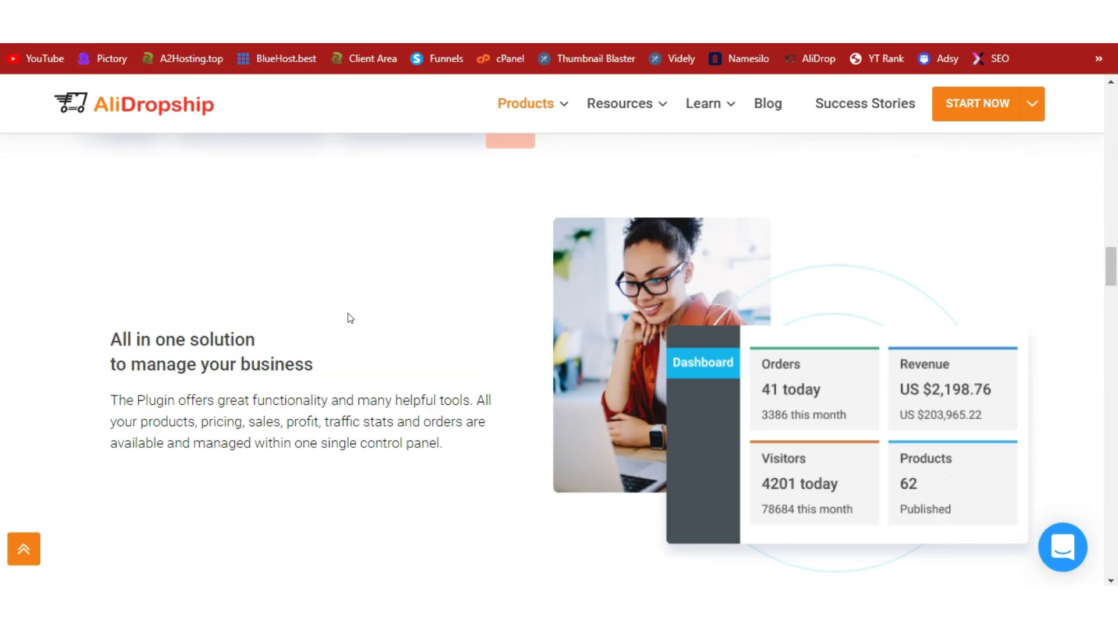
{"action": "scroll", "coordinate": [350, 318], "scroll_direction": "up", "scroll_amount": 15}
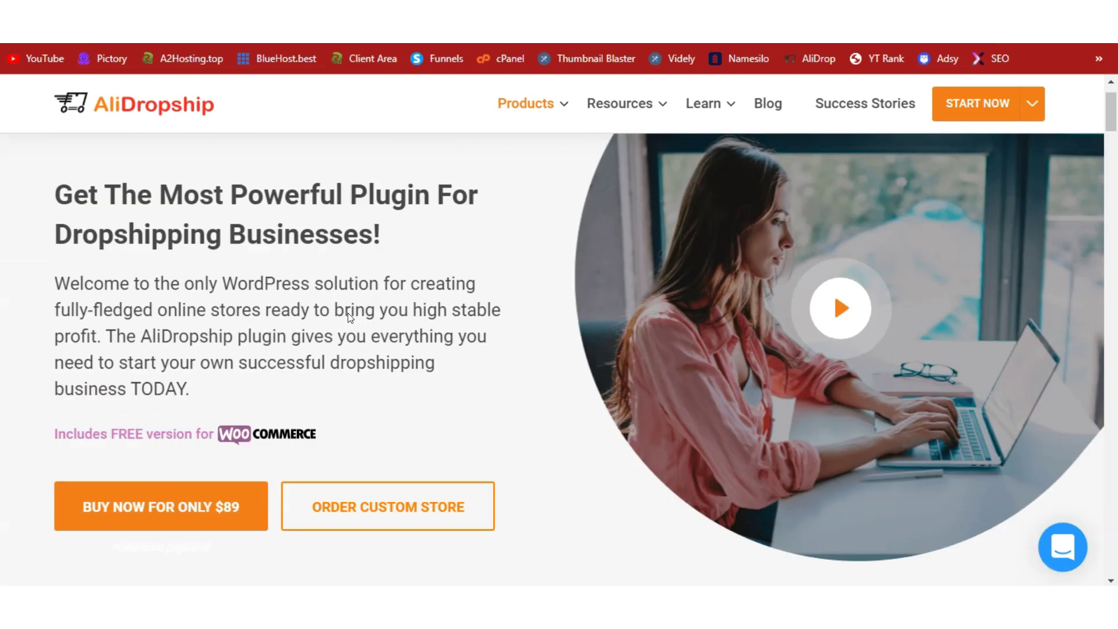
{"action": "scroll", "coordinate": [349, 313], "scroll_direction": "down", "scroll_amount": 1}
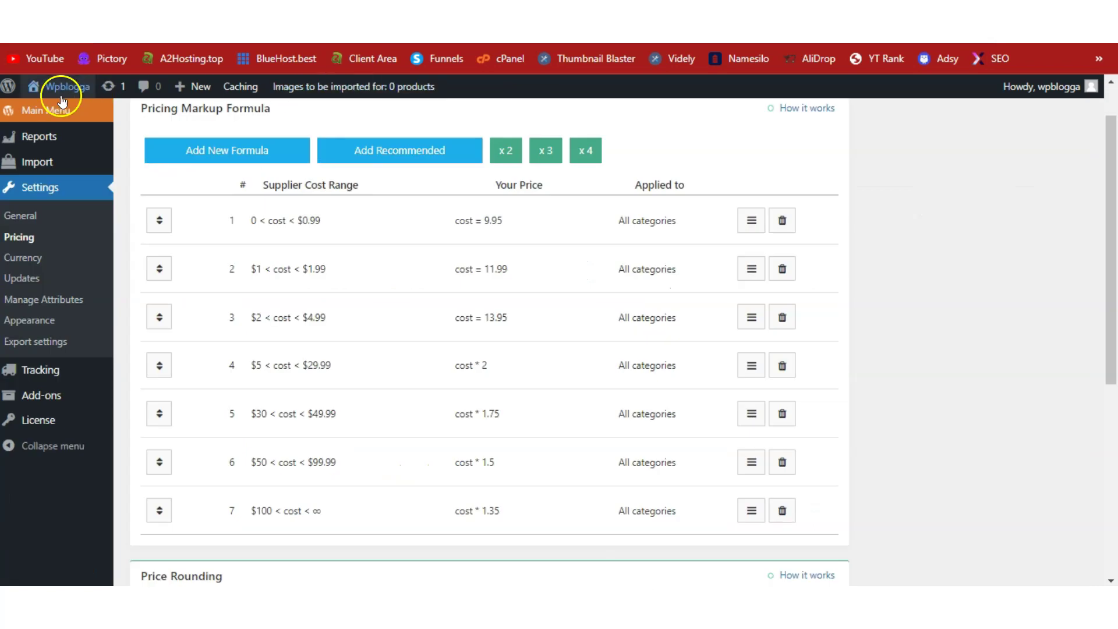
Step: Open AliDropship's Pricing settings to review the seven-rule markup formula table
{"action": "mouse_move", "coordinate": [52, 92]}
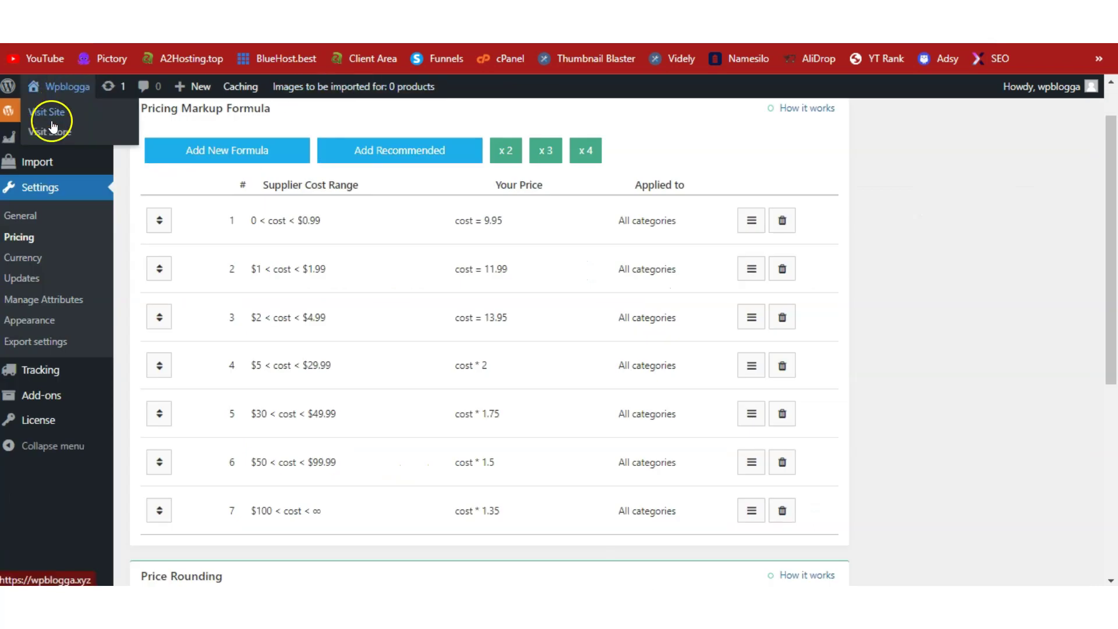
{"action": "left_click", "coordinate": [29, 109]}
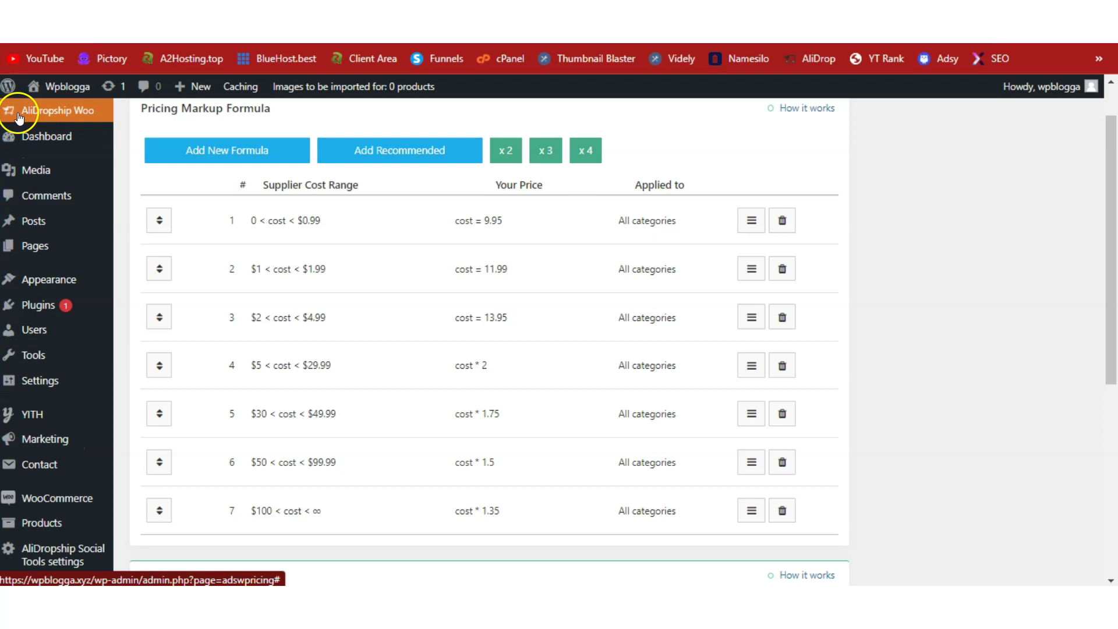
{"action": "left_click", "coordinate": [84, 113]}
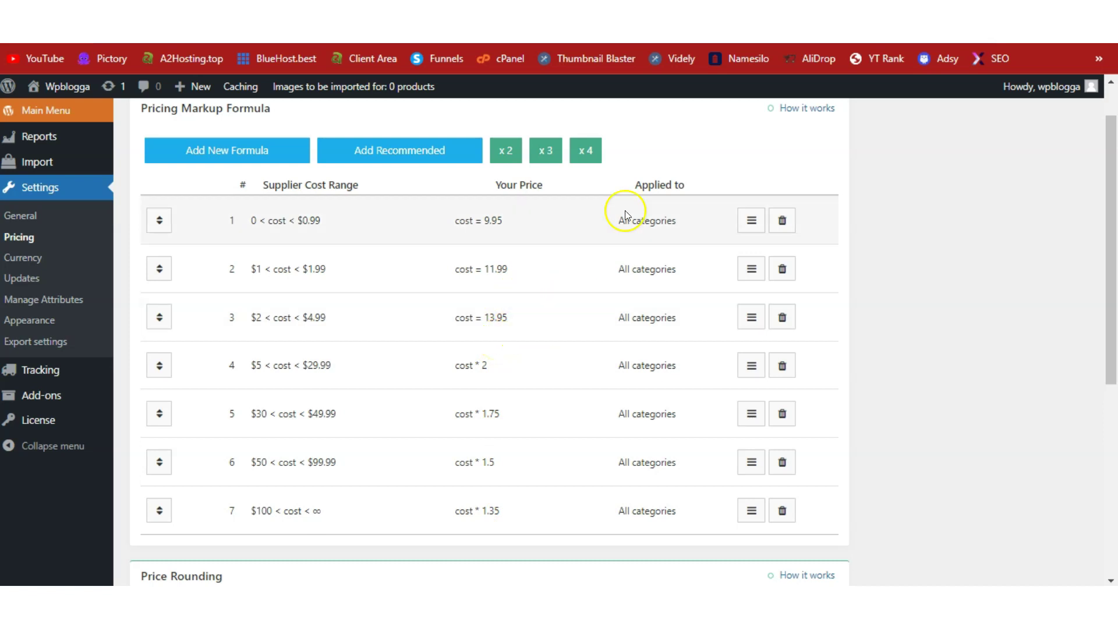
{"action": "left_click", "coordinate": [694, 149]}
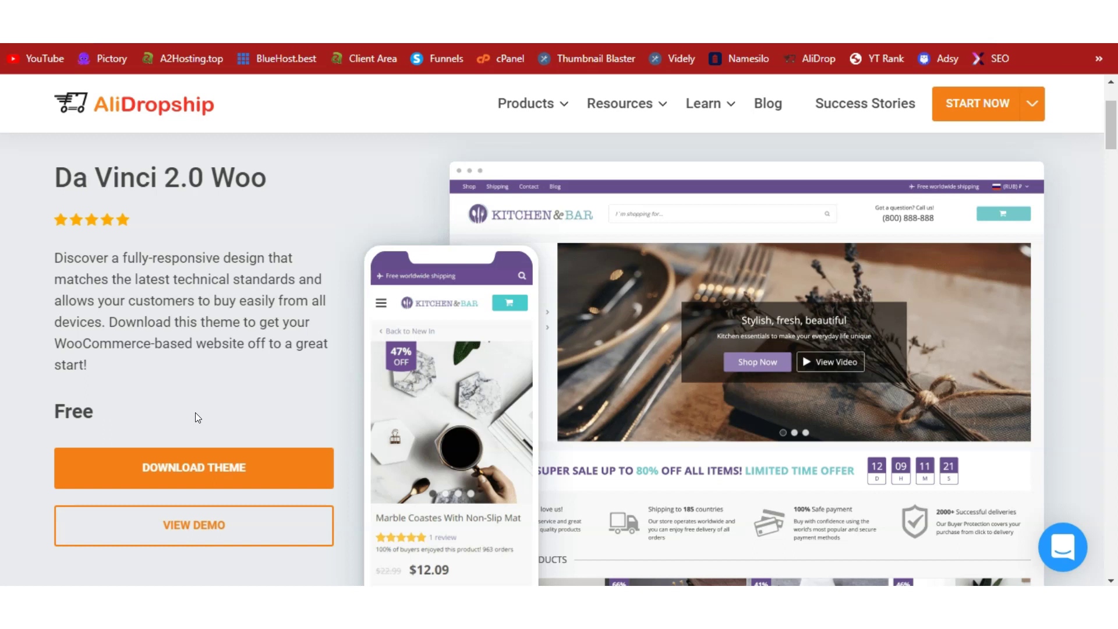
Step: Request the Da Vinci 2.0 Woo theme download and review the Davinci Woo plugin checklist
{"action": "left_click", "coordinate": [190, 475]}
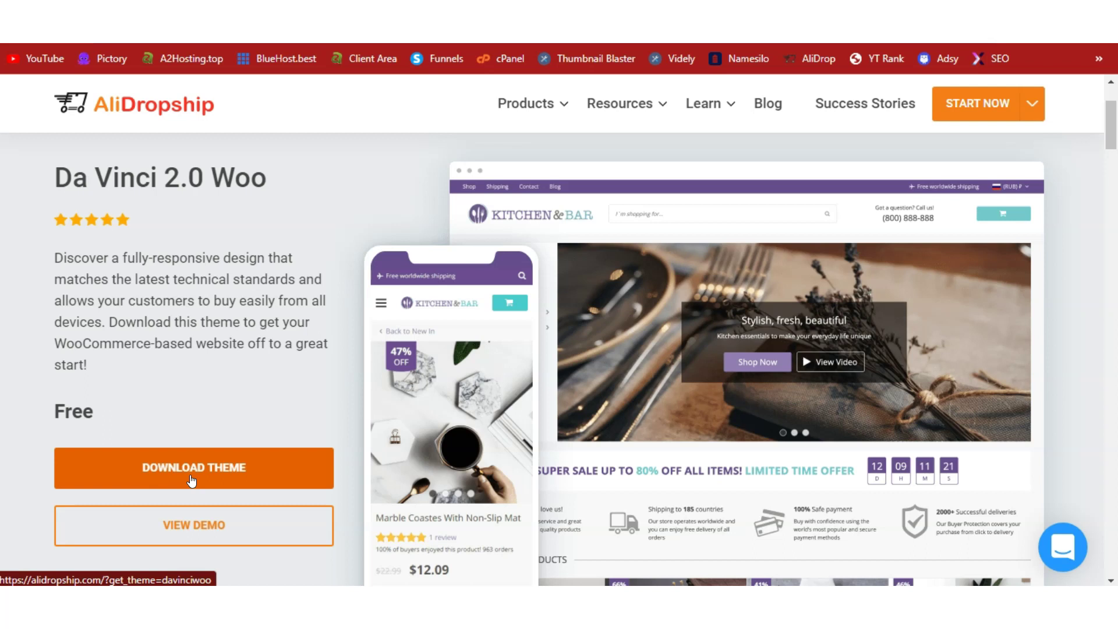
{"action": "left_click", "coordinate": [192, 478]}
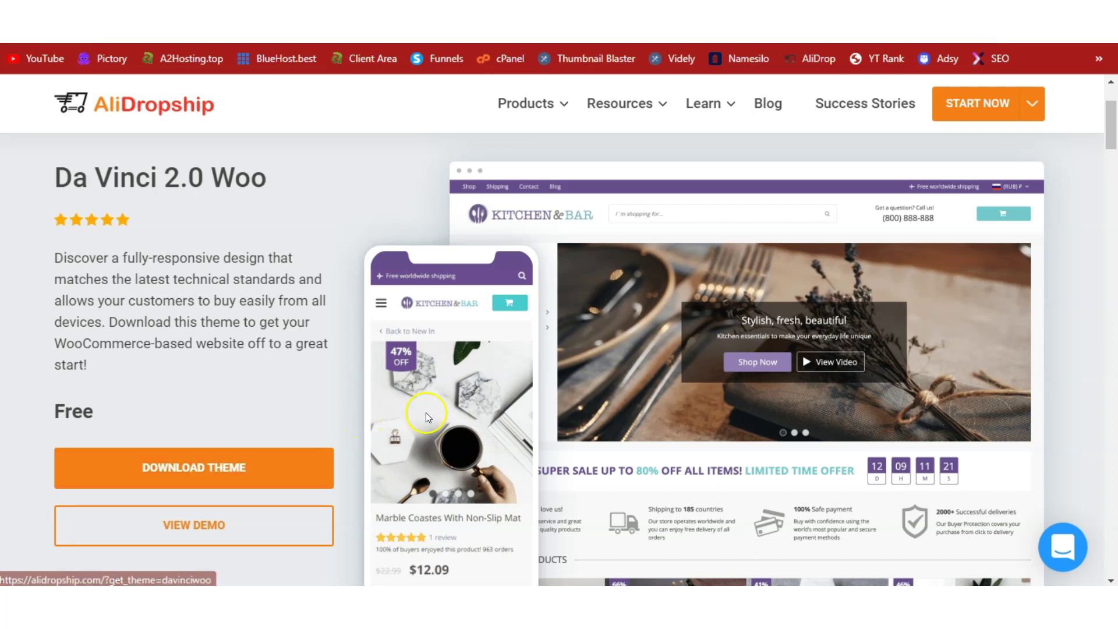
{"action": "left_click", "coordinate": [431, 496]}
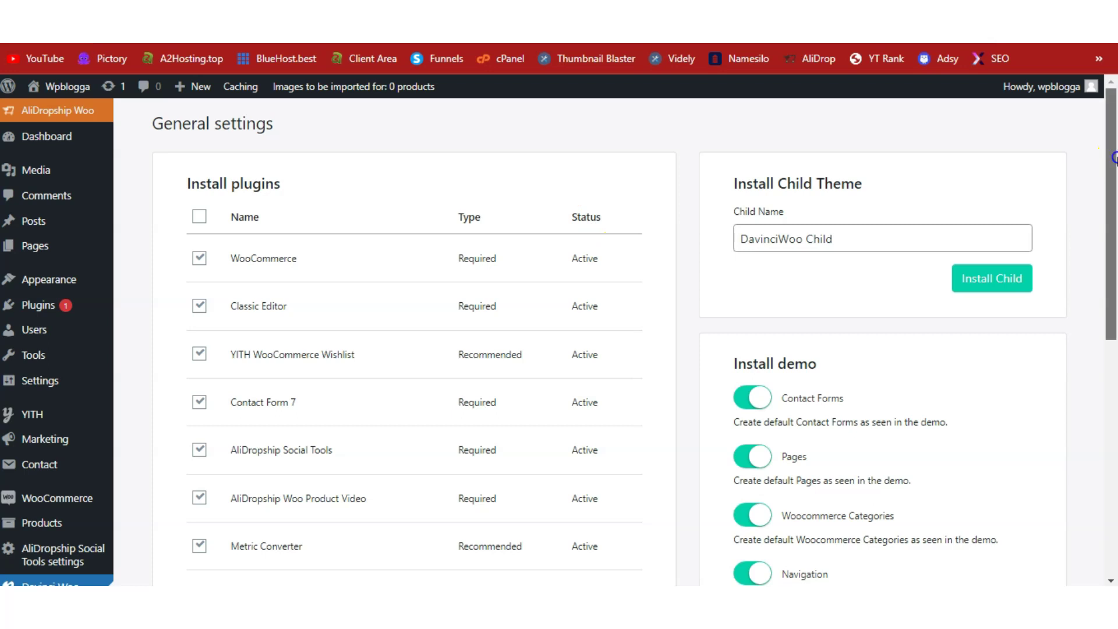
{"action": "left_click_drag", "start_coordinate": [1114, 157], "coordinate": [1114, 237]}
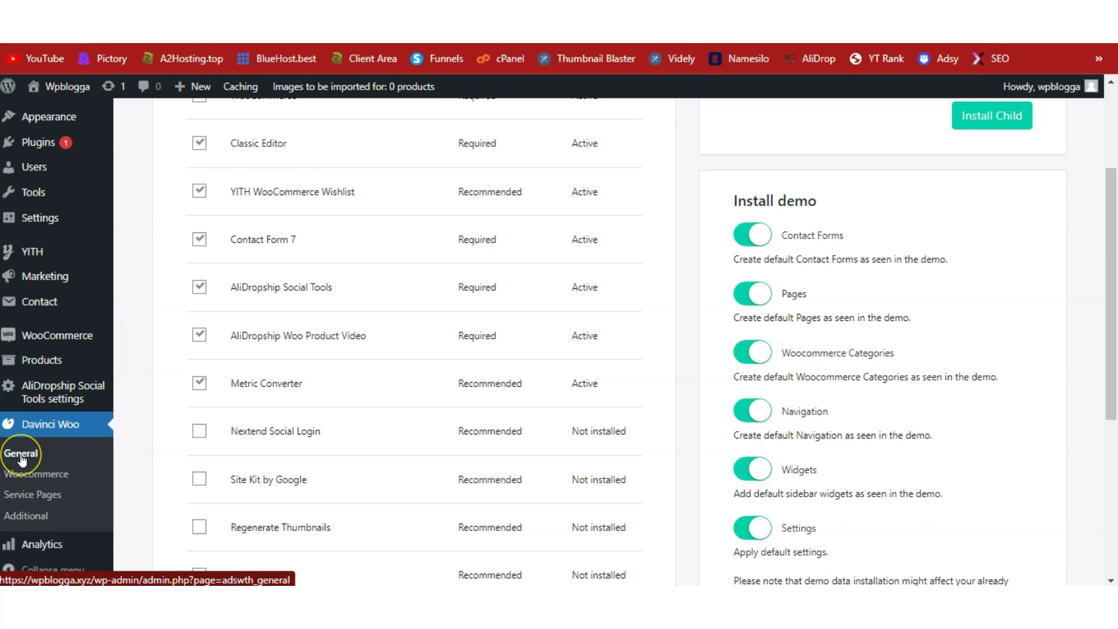
Step: Scroll through the Davinci Woo General settings' required plugins and demo-install options
{"action": "left_click_drag", "start_coordinate": [1110, 250], "coordinate": [1113, 408]}
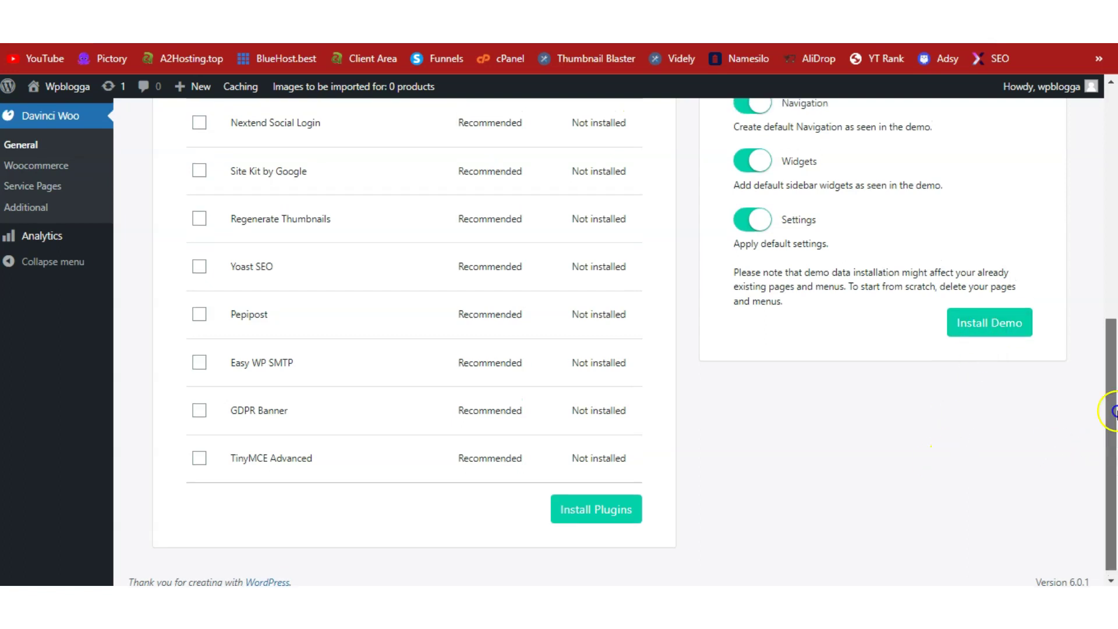
{"action": "scroll", "coordinate": [1109, 338], "scroll_direction": "up", "scroll_amount": 7}
{"action": "scroll", "coordinate": [1114, 261], "scroll_direction": "up", "scroll_amount": 1}
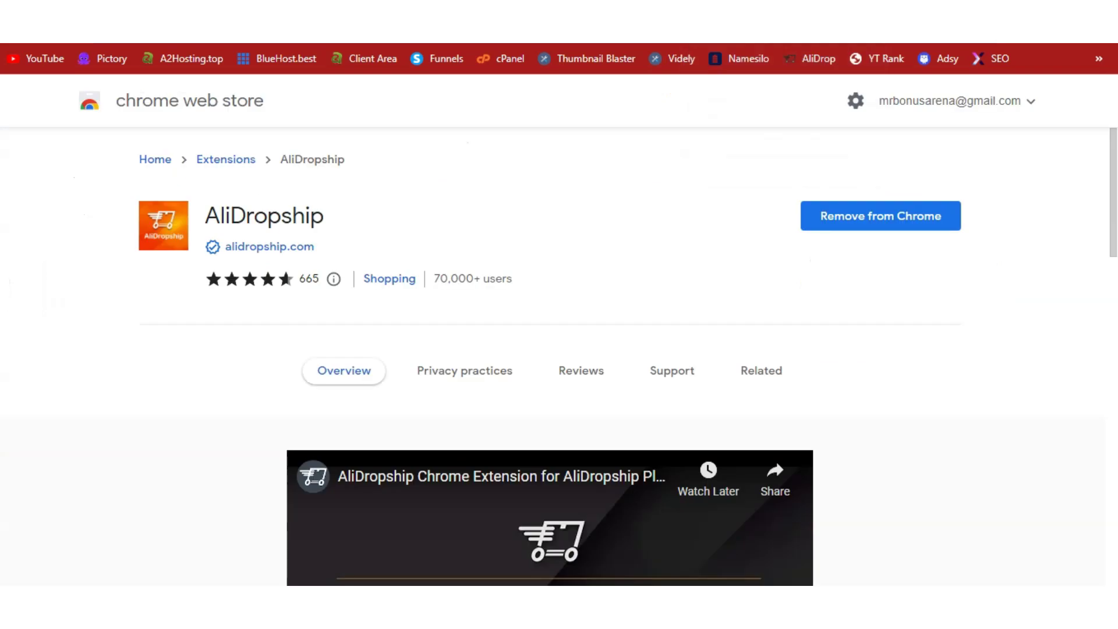
Step: Switch to the AliDropship extension's Chrome Web Store page
{"action": "left_click", "coordinate": [571, 221]}
Step: Confirm in the AliDropship extension that wpblogga.xyz is the connected WordPress store
{"action": "left_click", "coordinate": [291, 198]}
{"action": "left_click", "coordinate": [1018, 23]}
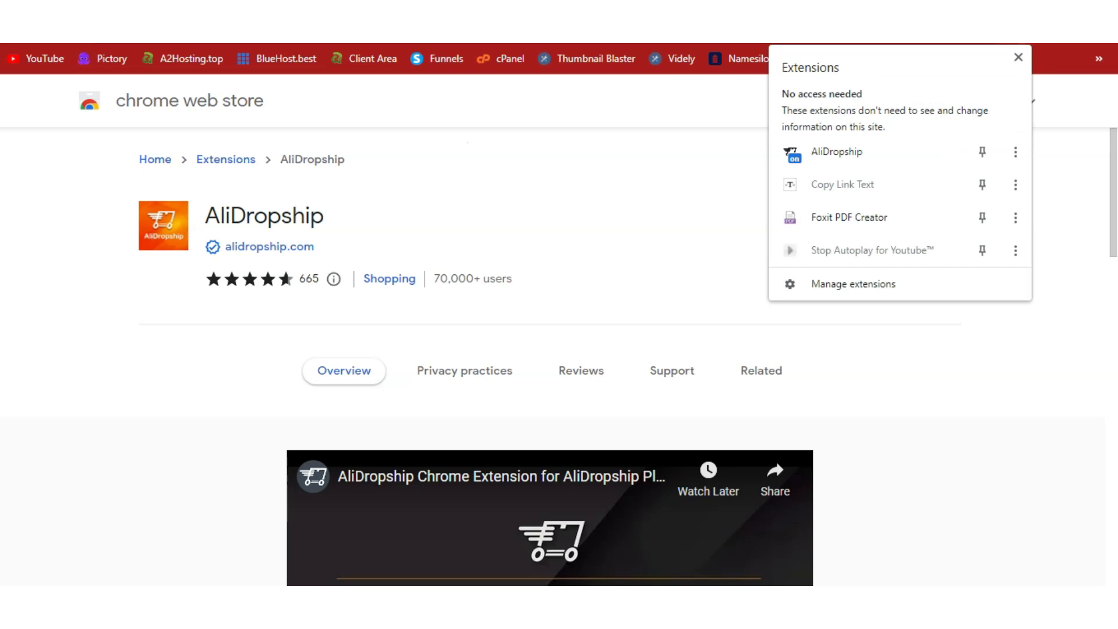
{"action": "left_click", "coordinate": [834, 156]}
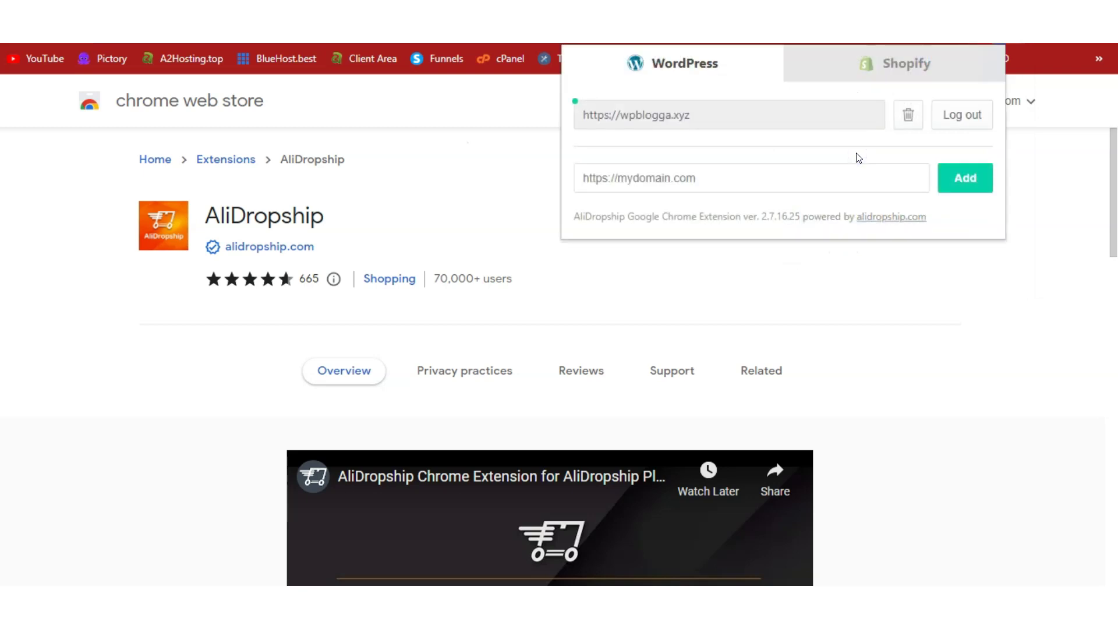
{"action": "left_click", "coordinate": [753, 177]}
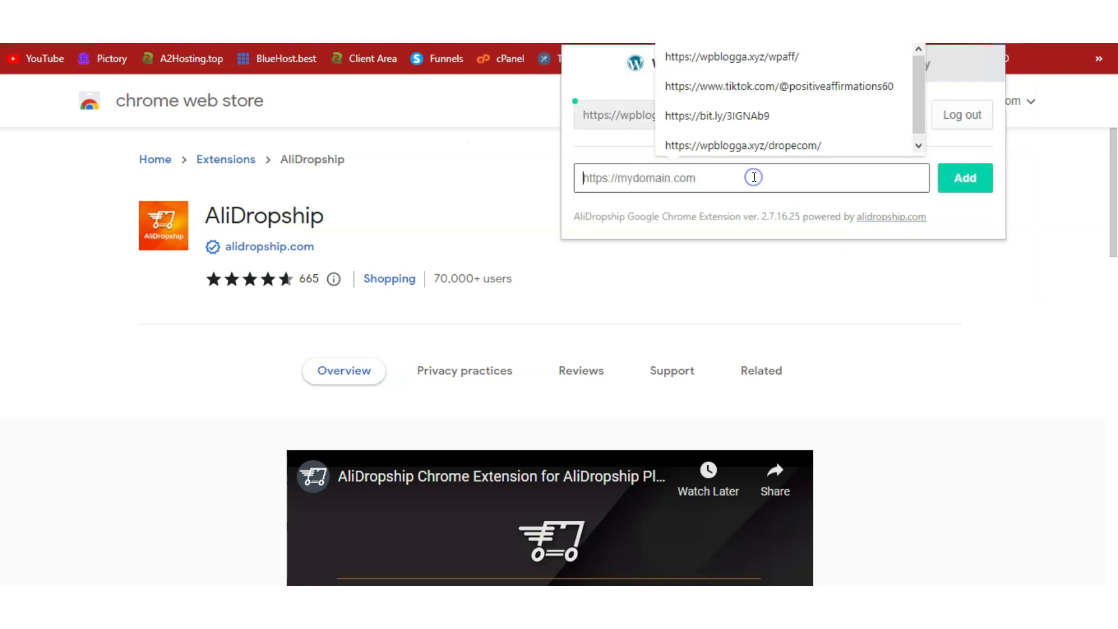
{"action": "left_click", "coordinate": [964, 182]}
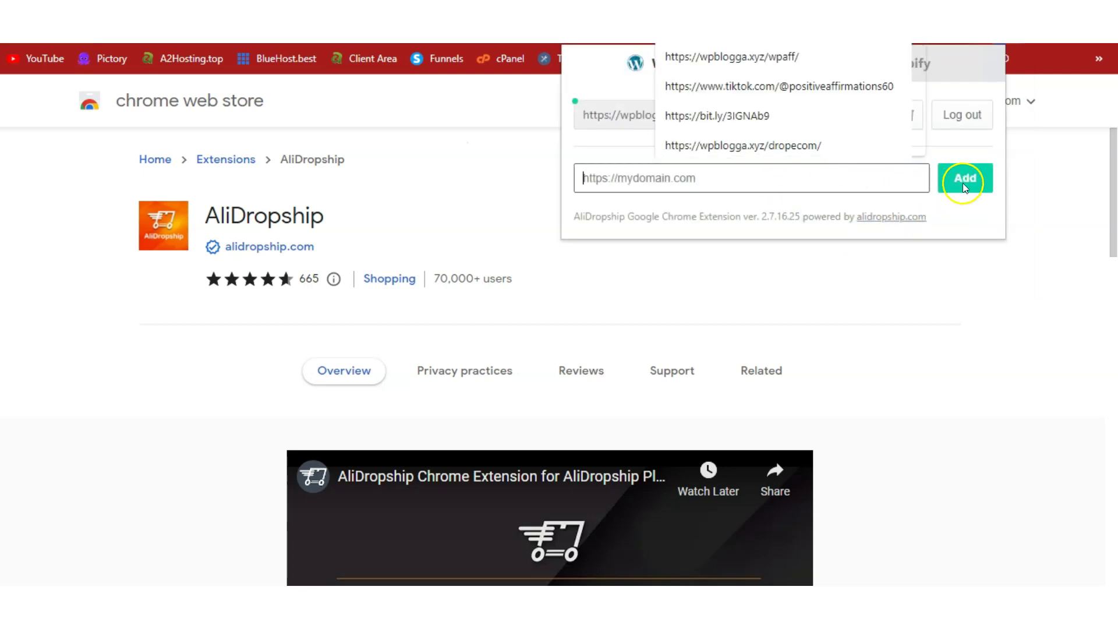
{"action": "left_click", "coordinate": [968, 211]}
{"action": "left_click", "coordinate": [718, 140]}
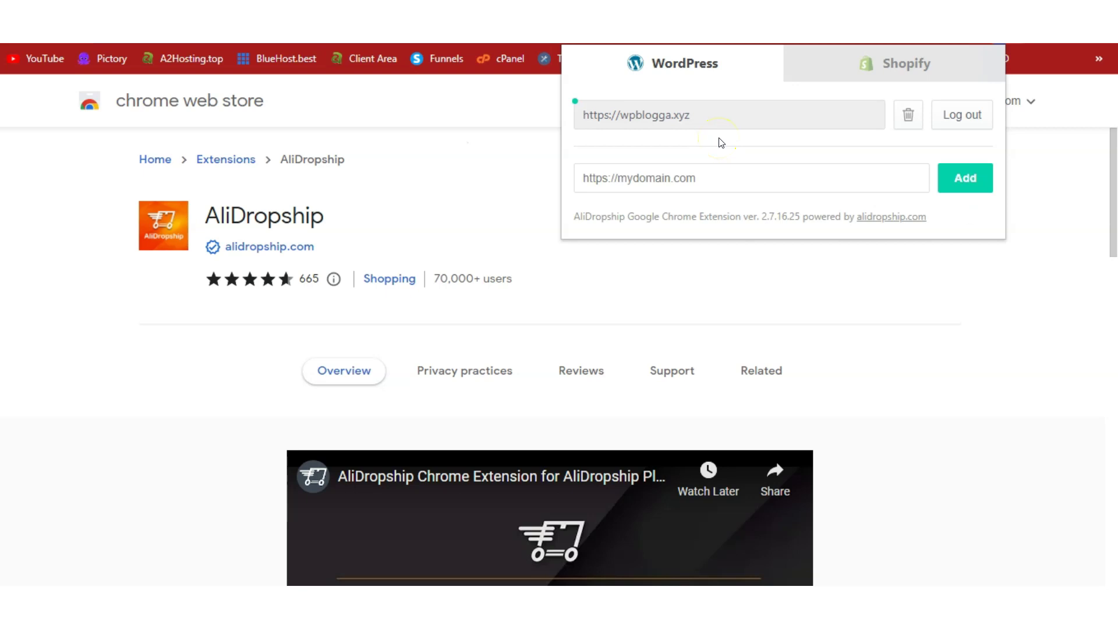
{"action": "left_click", "coordinate": [690, 114]}
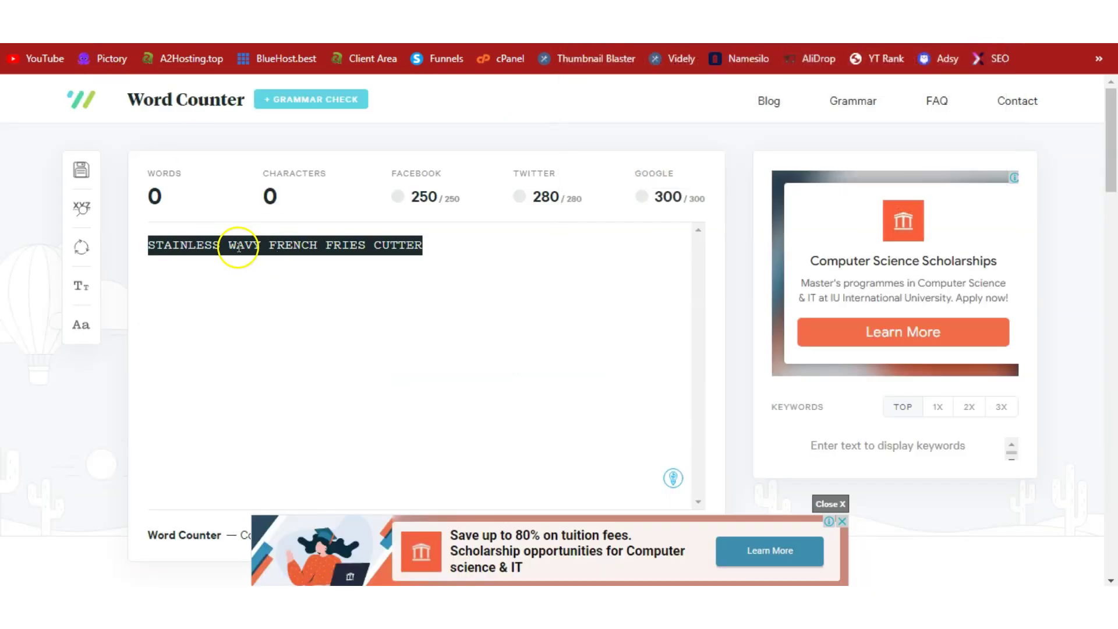
Step: Copy the title STAINLESS WAVY FRENCH FRIES CUTTER from Word Counter and return to AliExpress
{"action": "right_click", "coordinate": [239, 247]}
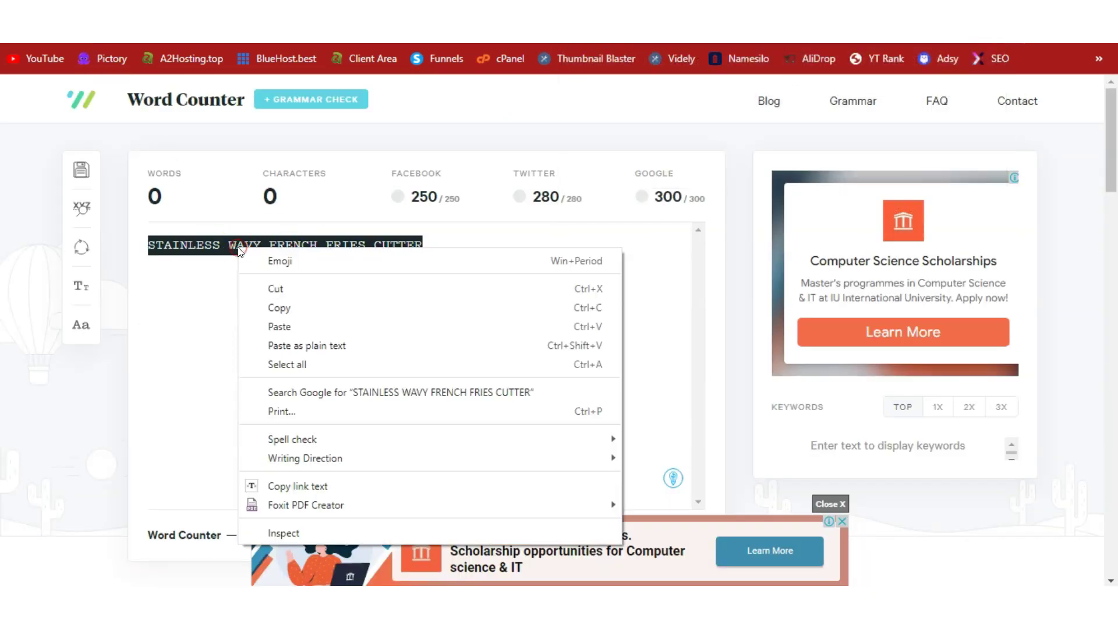
{"action": "left_click", "coordinate": [288, 309]}
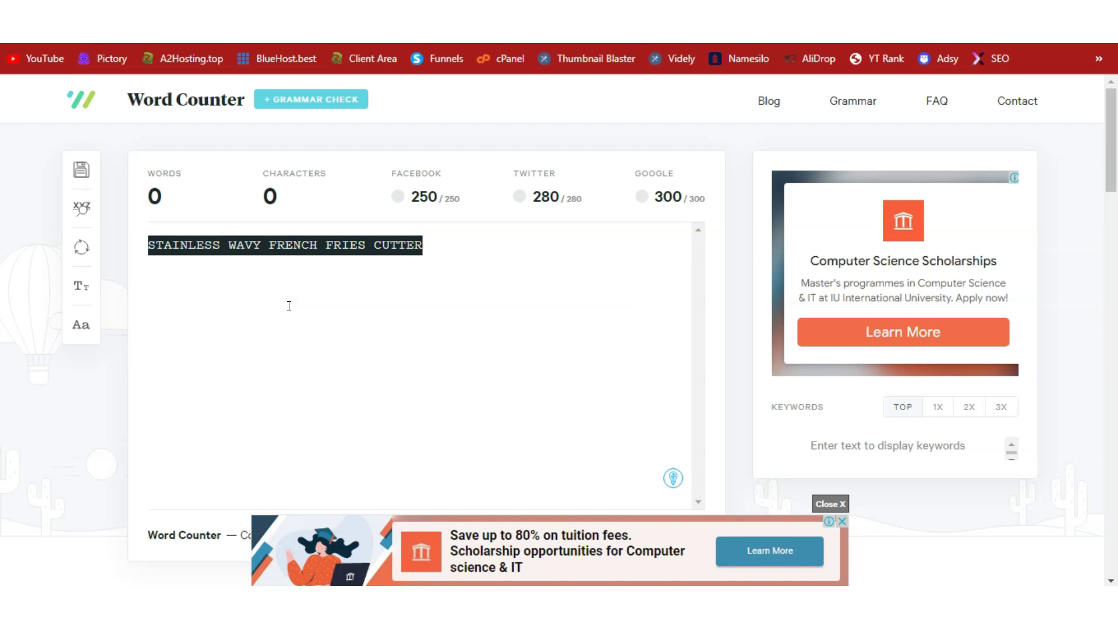
{"action": "key", "text": "ctrl+Tab"}
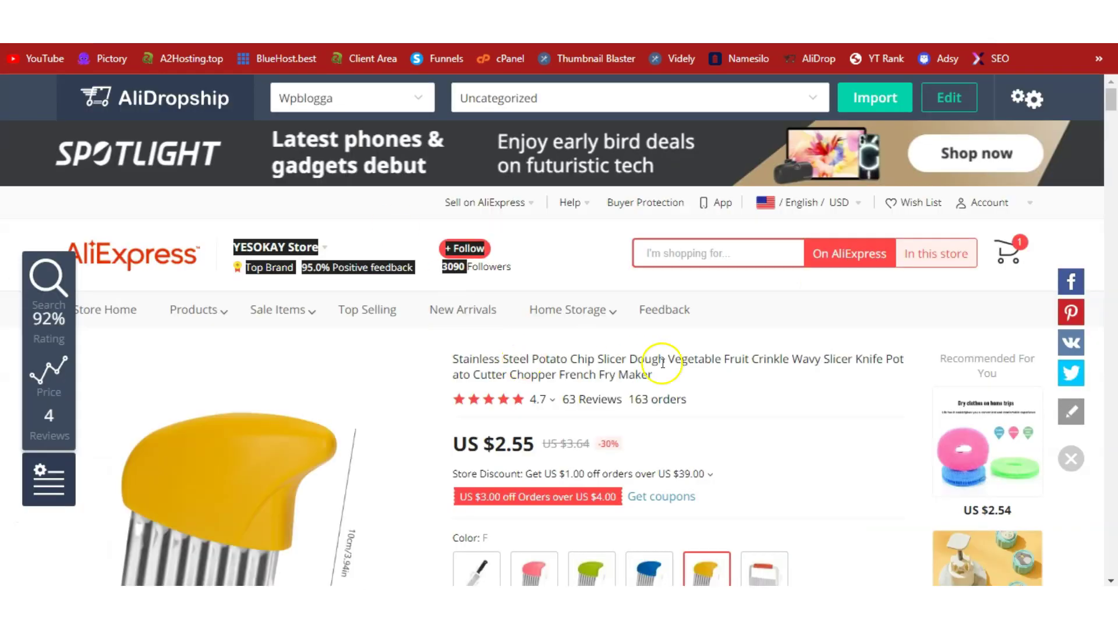
Step: Import the wavy slicer into the Wpblogga store under the Uncategorized category
{"action": "left_click", "coordinate": [602, 285]}
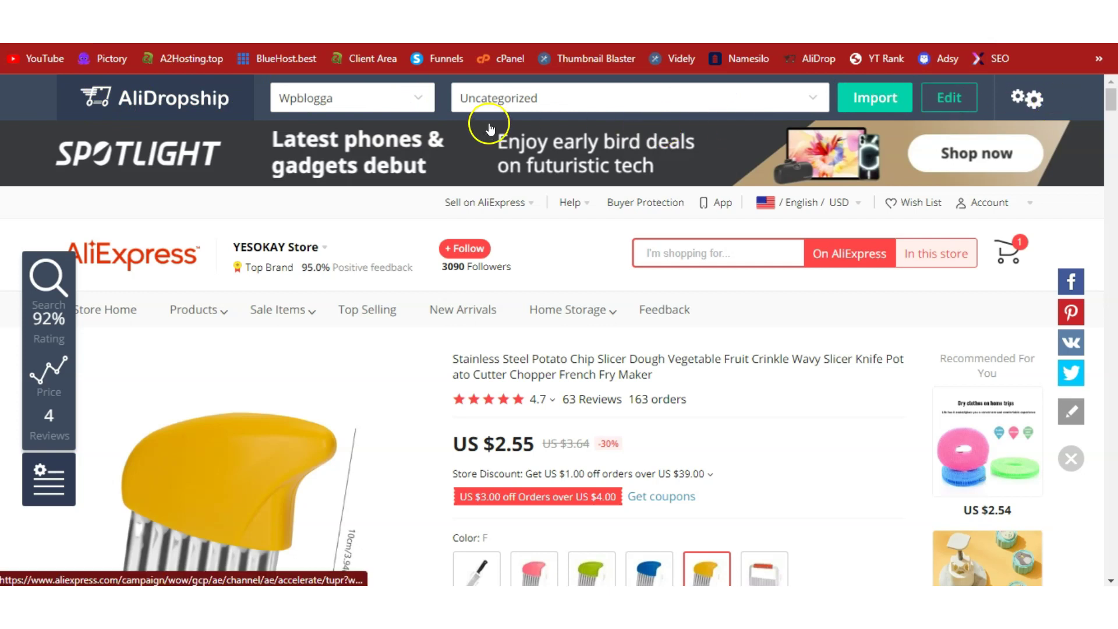
{"action": "left_click", "coordinate": [337, 98]}
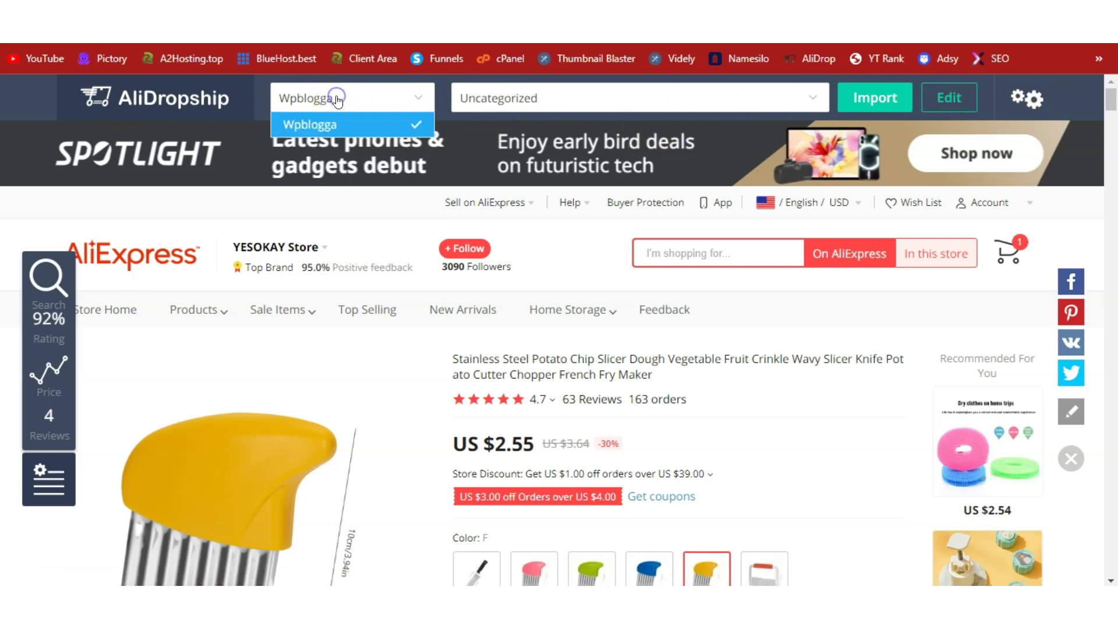
{"action": "left_click", "coordinate": [527, 96]}
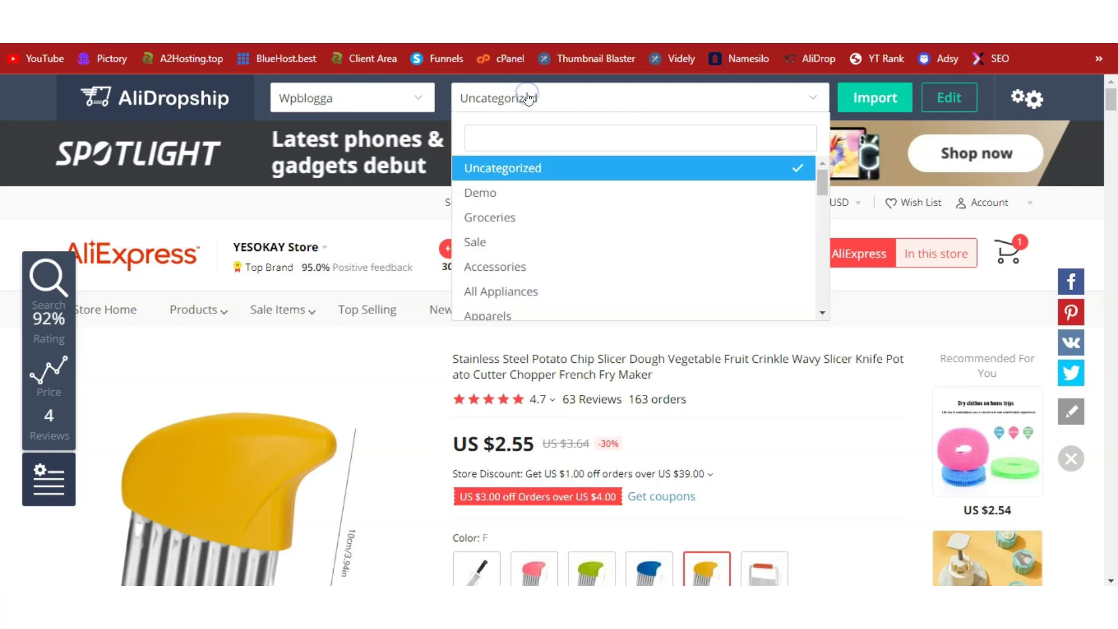
{"action": "left_click", "coordinate": [528, 99]}
{"action": "left_click", "coordinate": [890, 100]}
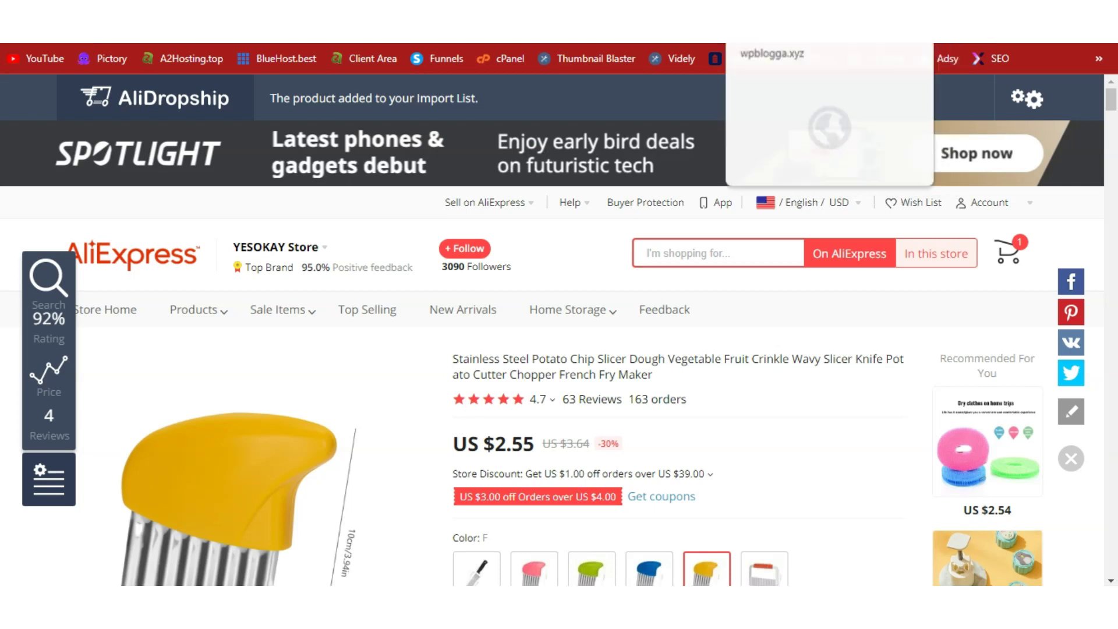
{"action": "left_click", "coordinate": [769, 29]}
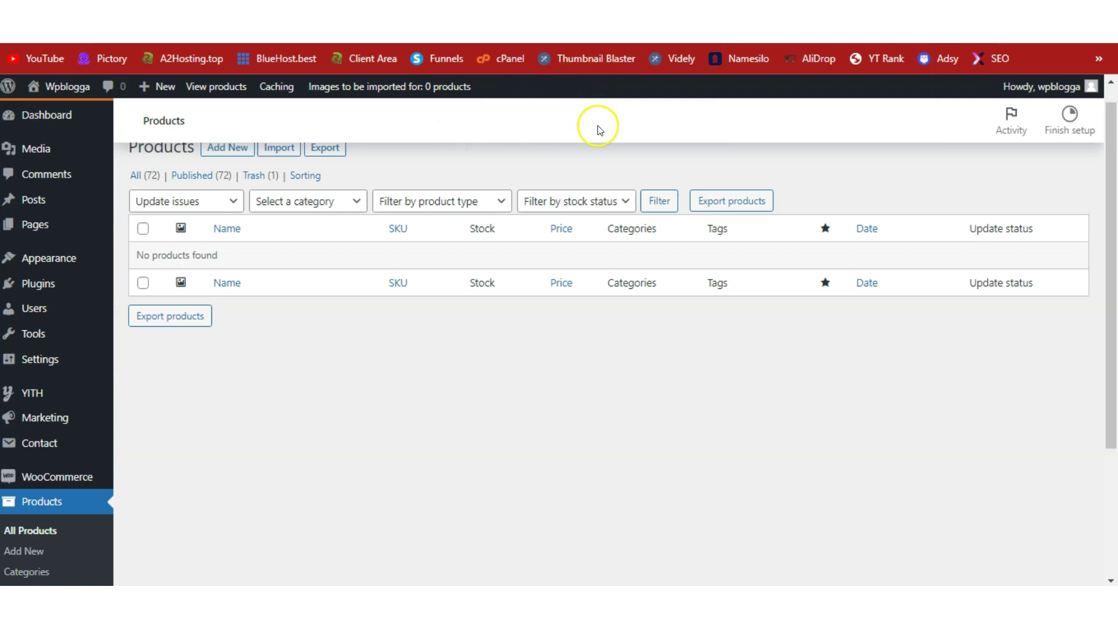
Step: Check the imported slicer's $13.95 price and stock in the Import List
{"action": "left_click_drag", "start_coordinate": [1114, 269], "coordinate": [1114, 133]}
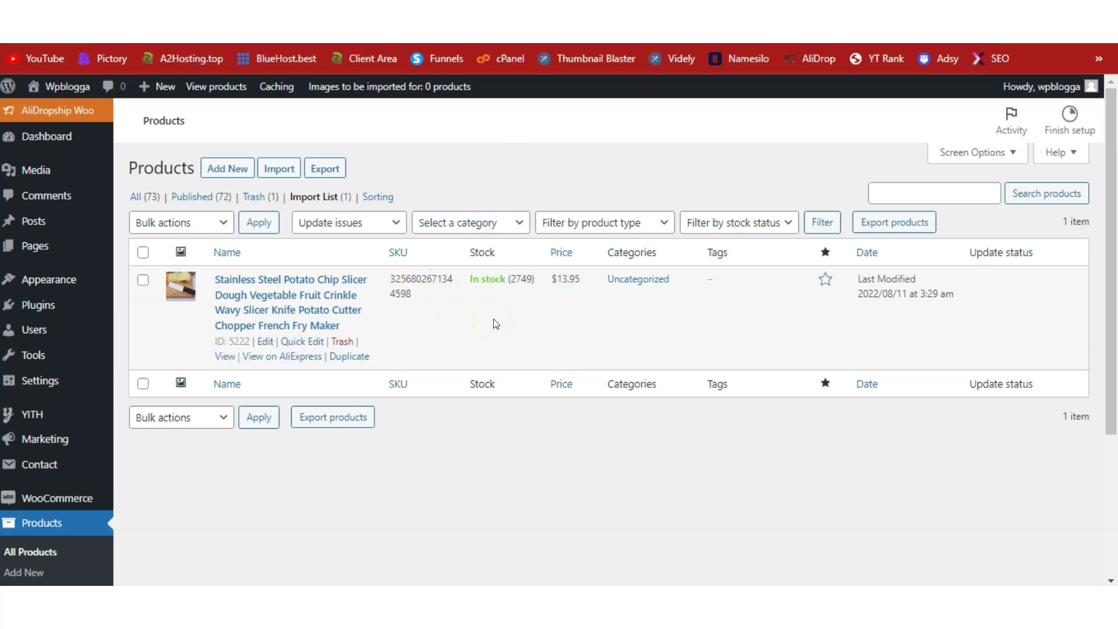
{"action": "left_click_drag", "start_coordinate": [580, 278], "coordinate": [557, 279]}
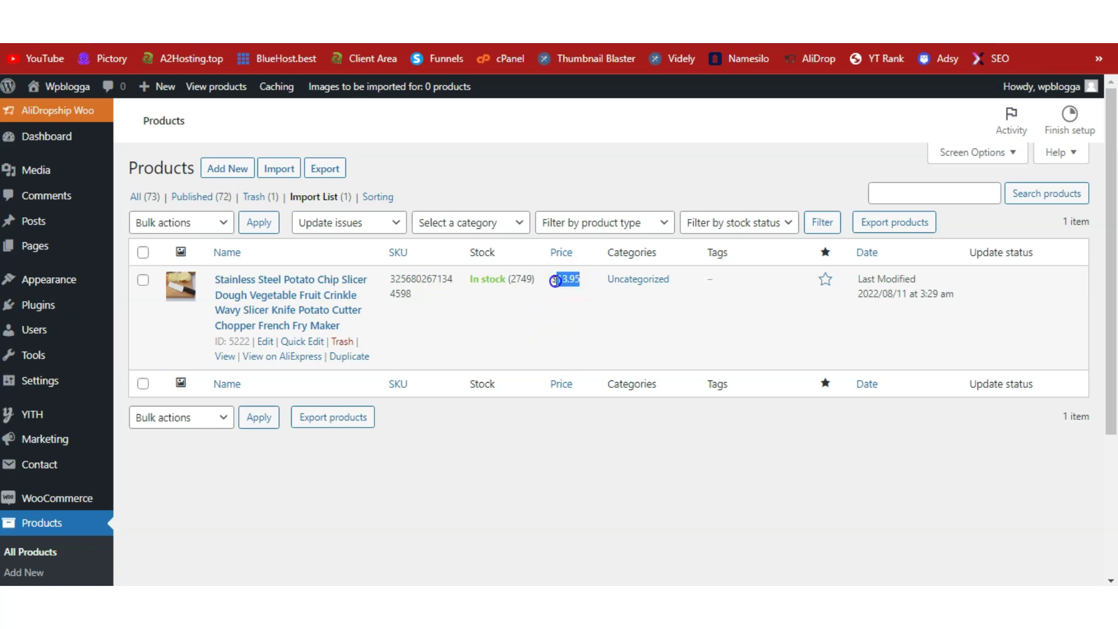
{"action": "left_click", "coordinate": [578, 329]}
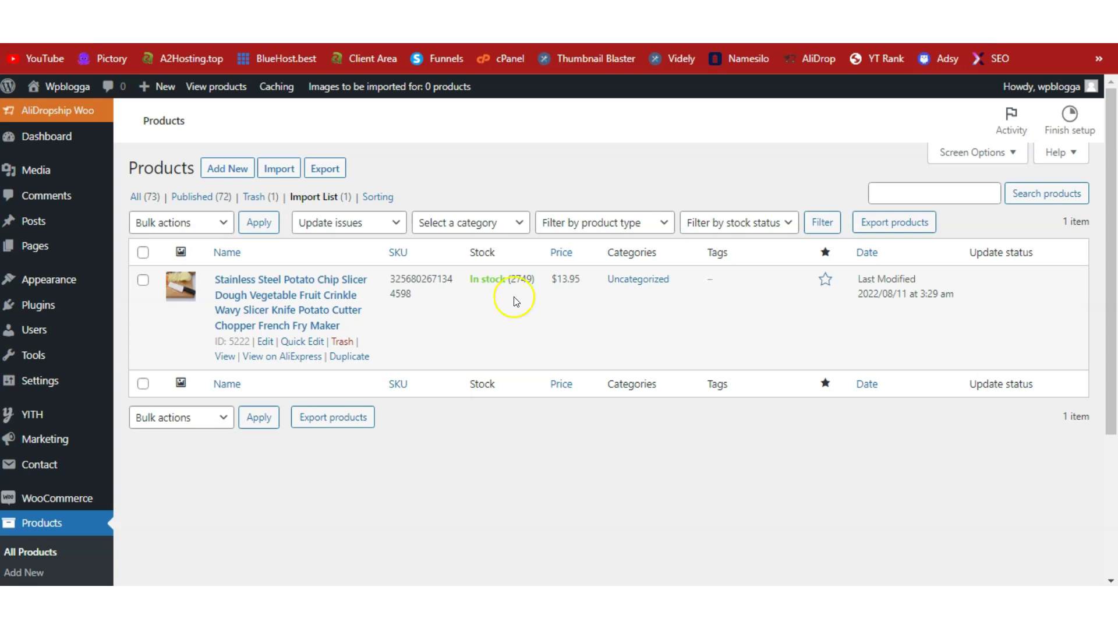
Step: Quick-edit the product with title and slug STAINLESS WAVY FRENCH FRIES CUTTER and status Published
{"action": "left_click", "coordinate": [302, 343]}
{"action": "triple_click", "coordinate": [321, 308]}
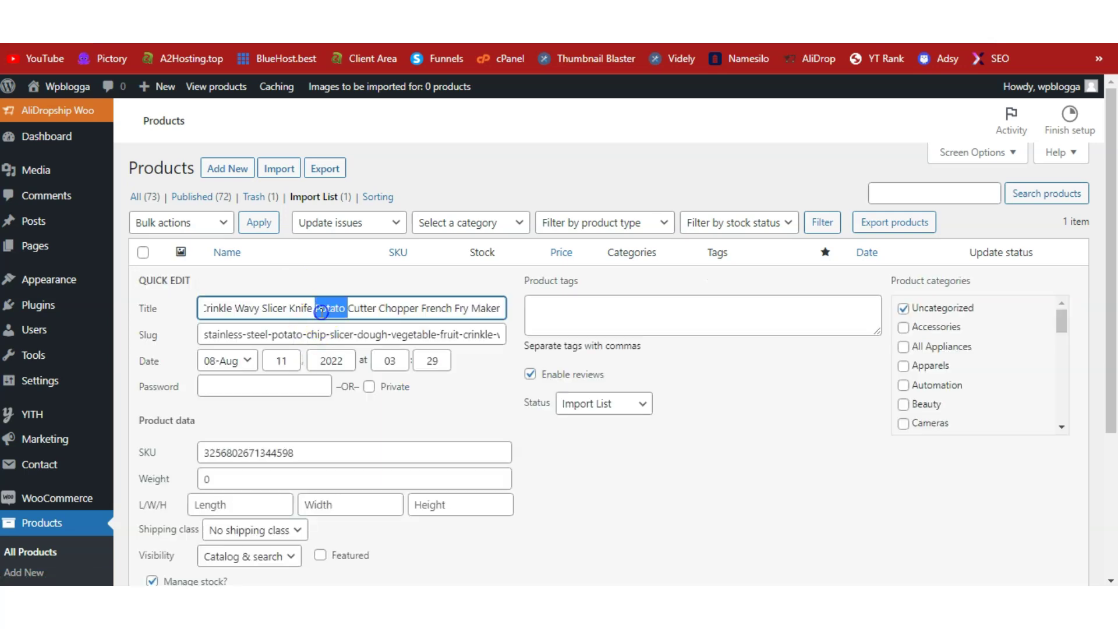
{"action": "key", "text": "ctrl+v"}
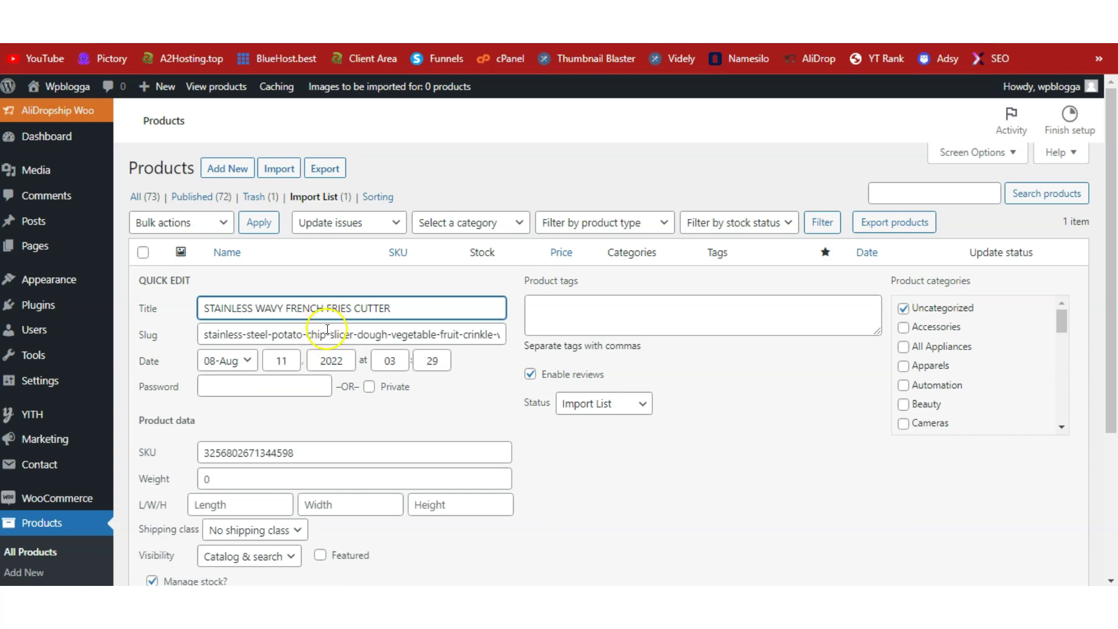
{"action": "triple_click", "coordinate": [328, 330]}
{"action": "key", "text": "ctrl+v"}
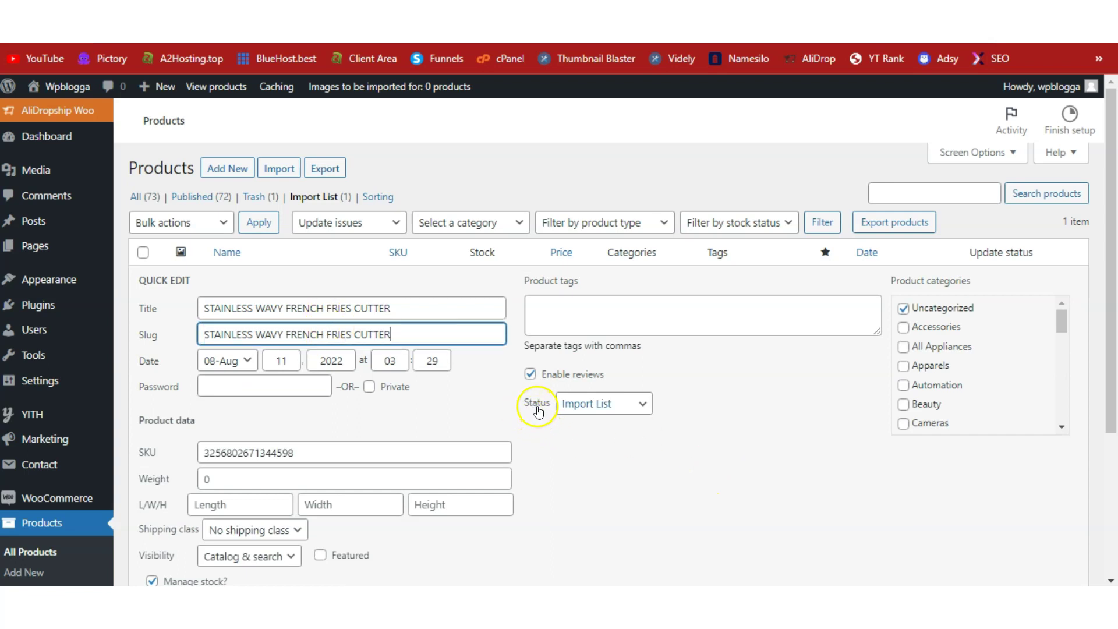
{"action": "left_click", "coordinate": [582, 403]}
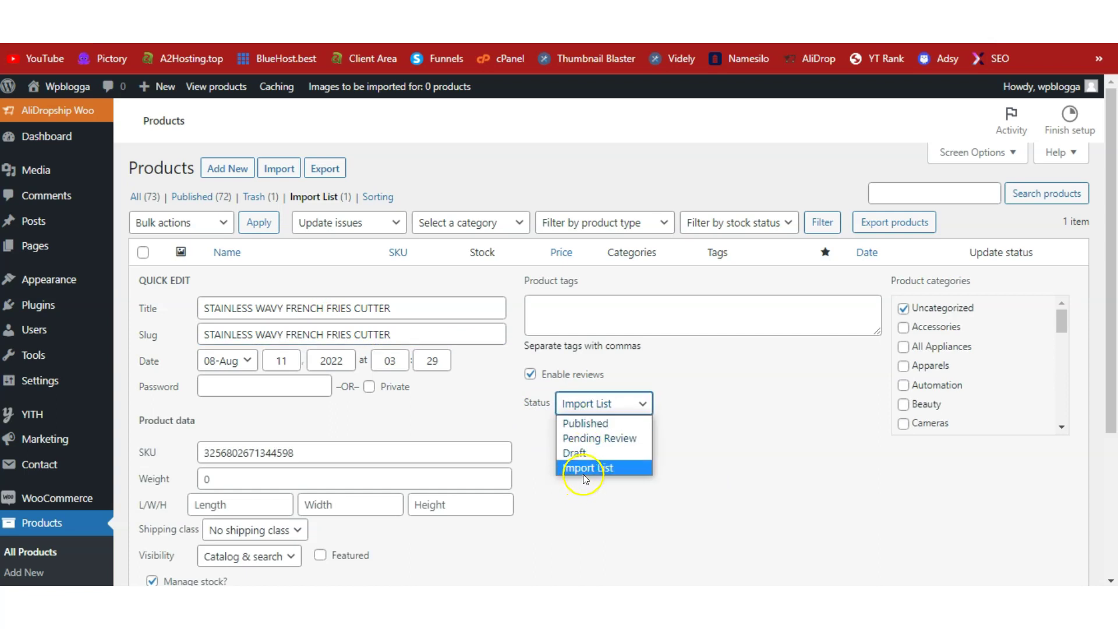
{"action": "left_click", "coordinate": [591, 425]}
{"action": "left_click_drag", "start_coordinate": [1108, 280], "coordinate": [1113, 414]}
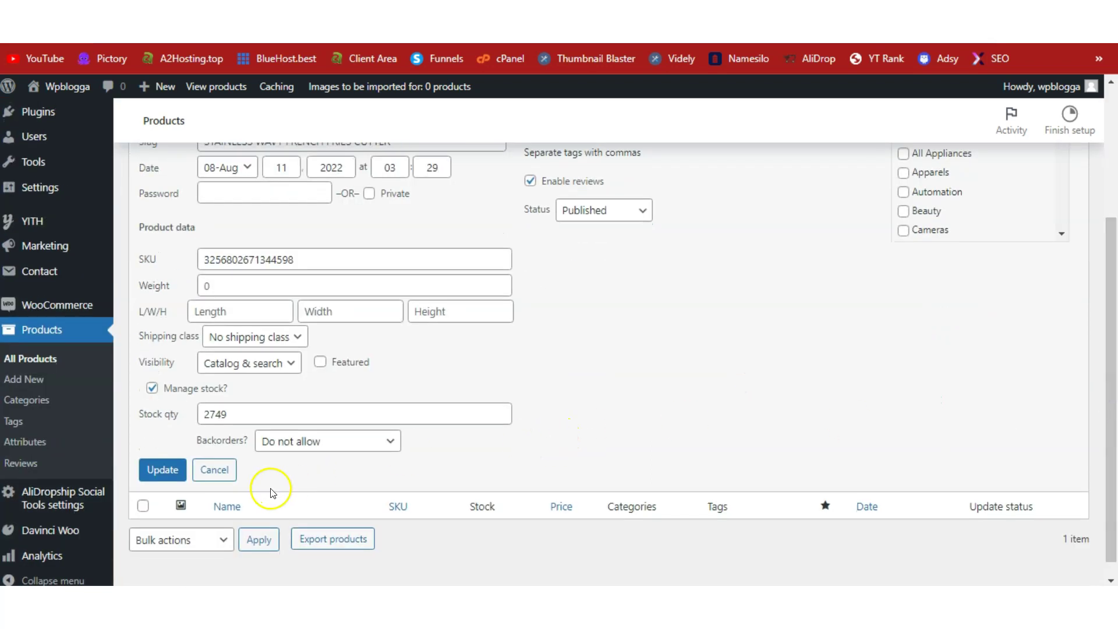
{"action": "left_click", "coordinate": [168, 470]}
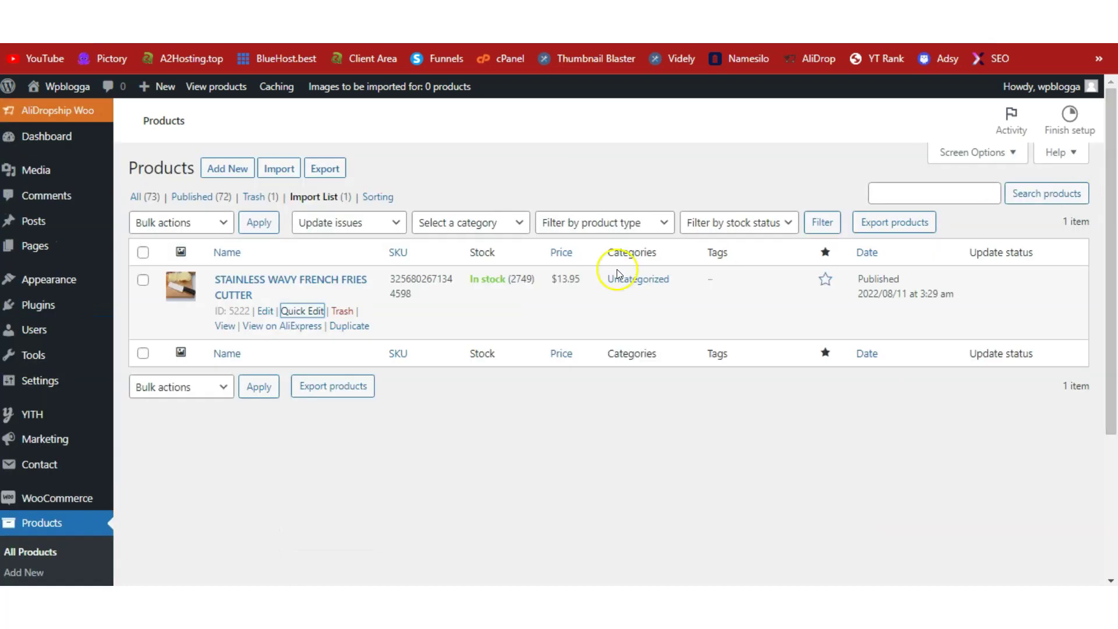
Step: Open the live product page in a new browser tab
{"action": "right_click", "coordinate": [223, 326]}
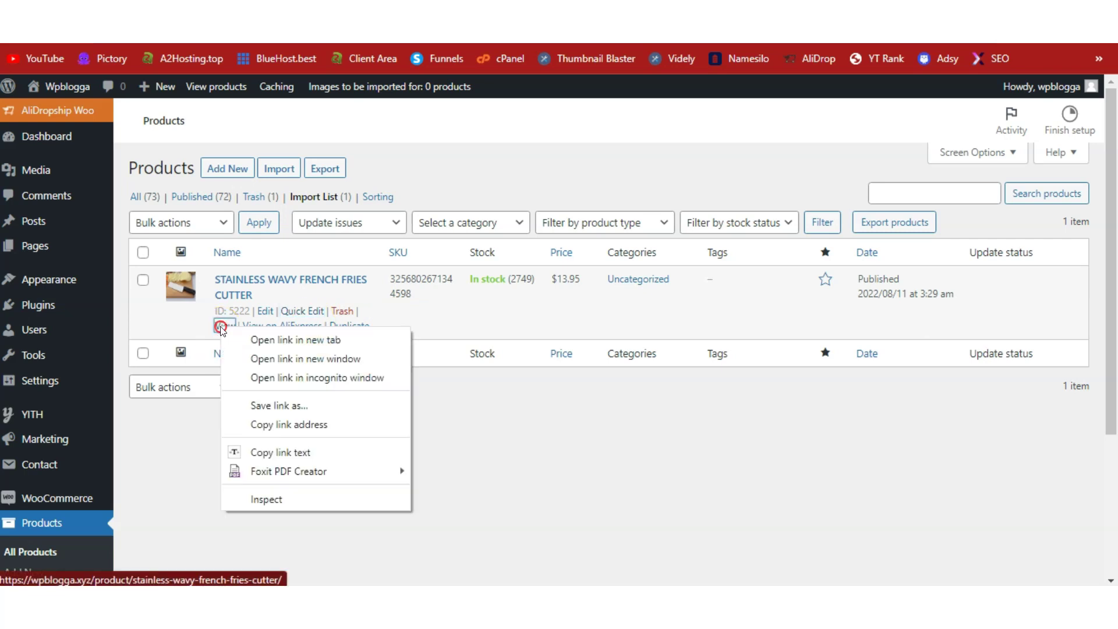
{"action": "left_click", "coordinate": [251, 341]}
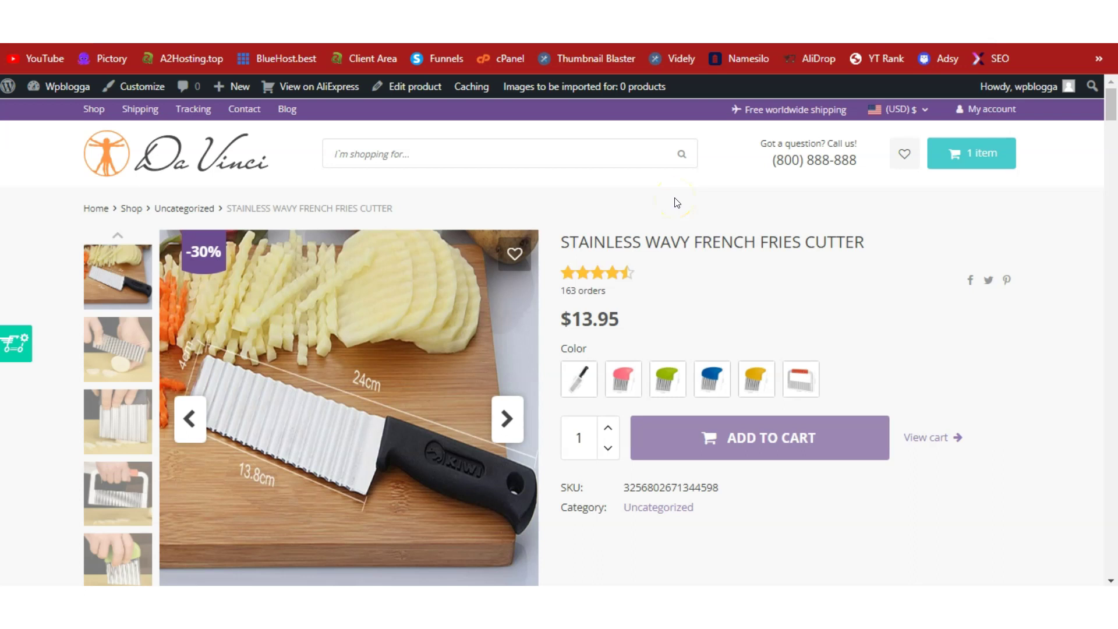
{"action": "left_click", "coordinate": [1114, 105]}
{"action": "mouse_move", "coordinate": [1114, 105]}
{"action": "left_mouse_down"}
{"action": "mouse_move", "coordinate": [1090, 504]}
{"action": "mouse_move", "coordinate": [1113, 100]}
{"action": "left_mouse_up"}
Step: Highlight the $13.95 price, the product title and the store's header contact phone number
{"action": "double_click", "coordinate": [580, 319]}
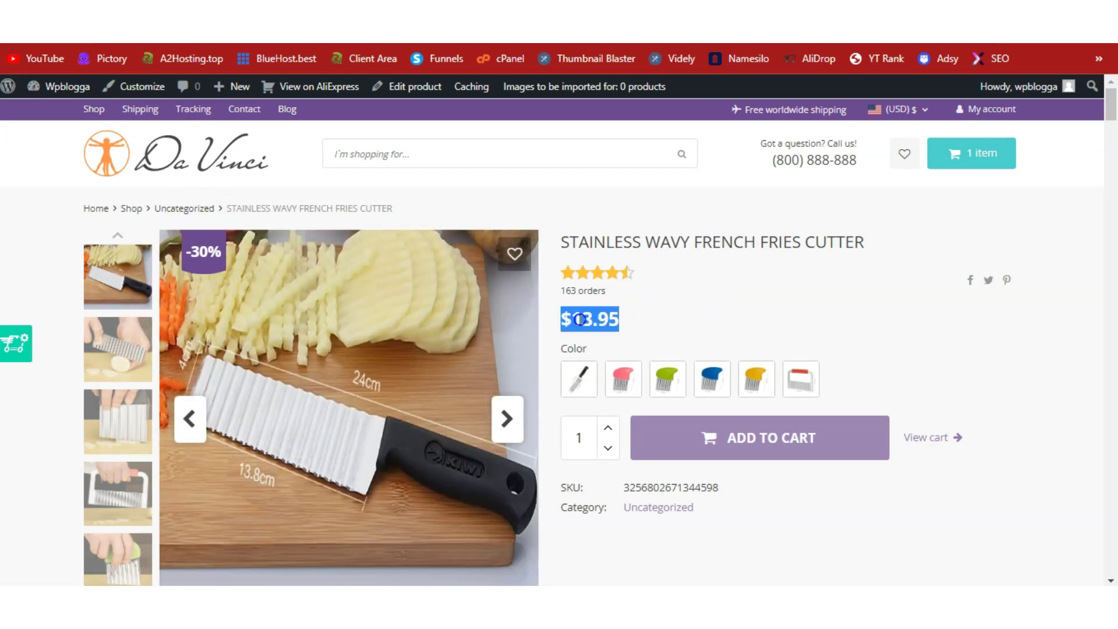
{"action": "triple_click", "coordinate": [696, 242]}
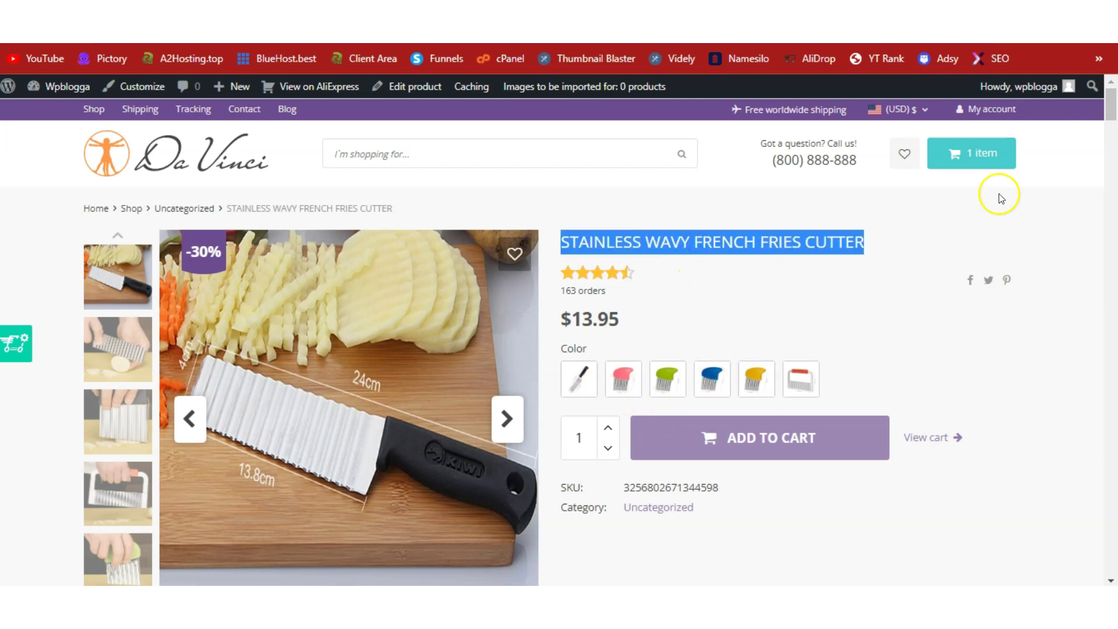
{"action": "left_click_drag", "start_coordinate": [1110, 100], "coordinate": [1113, 124]}
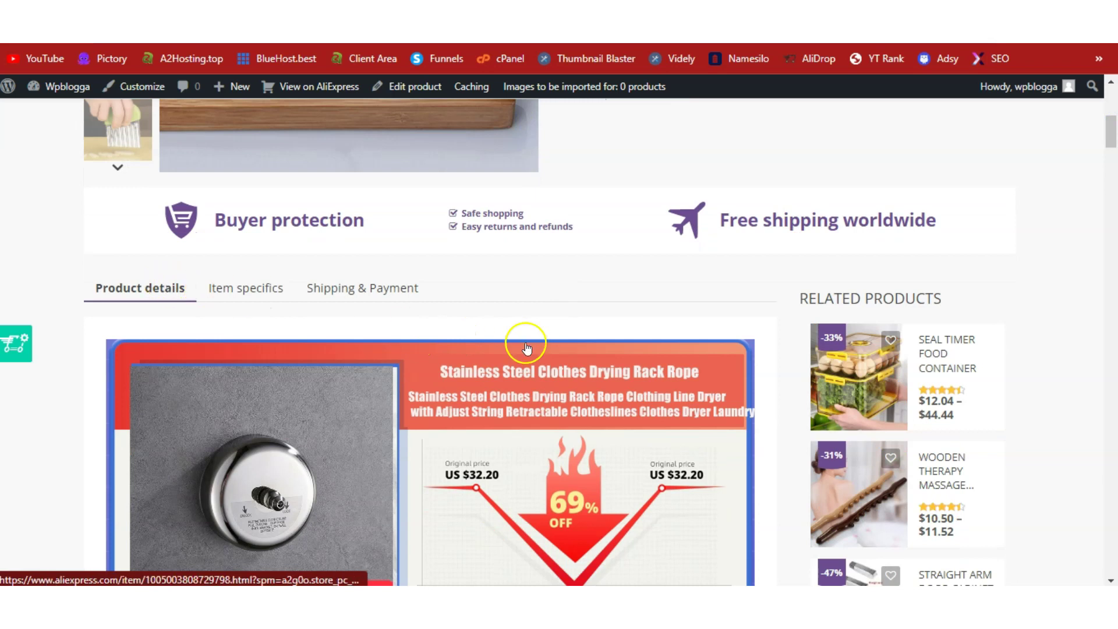
{"action": "left_click_drag", "start_coordinate": [1113, 144], "coordinate": [1112, 105]}
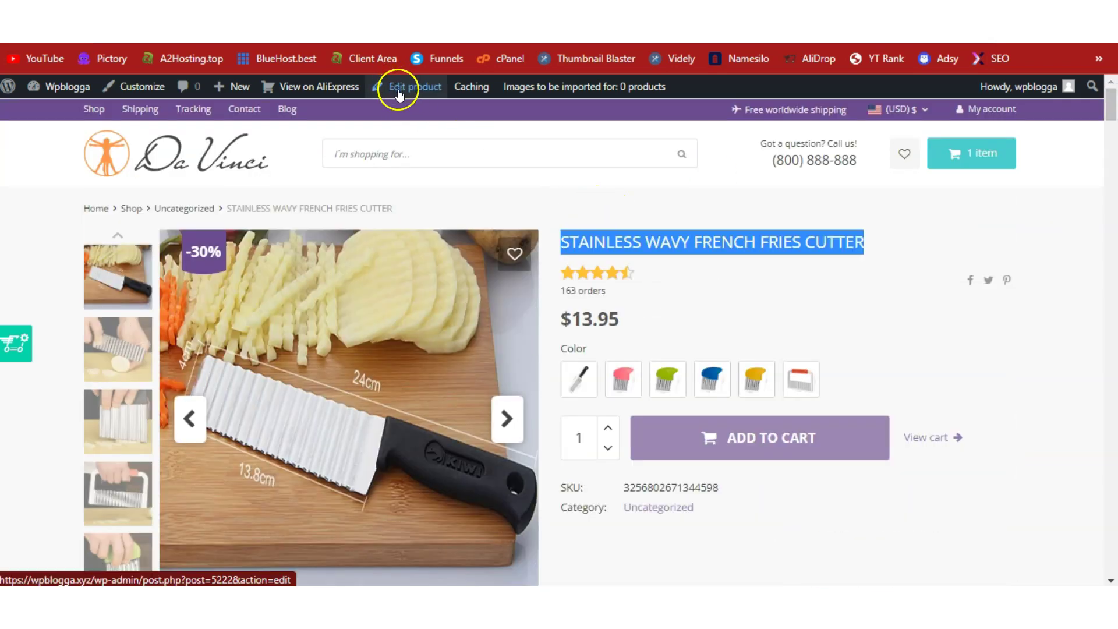
{"action": "left_click", "coordinate": [578, 161]}
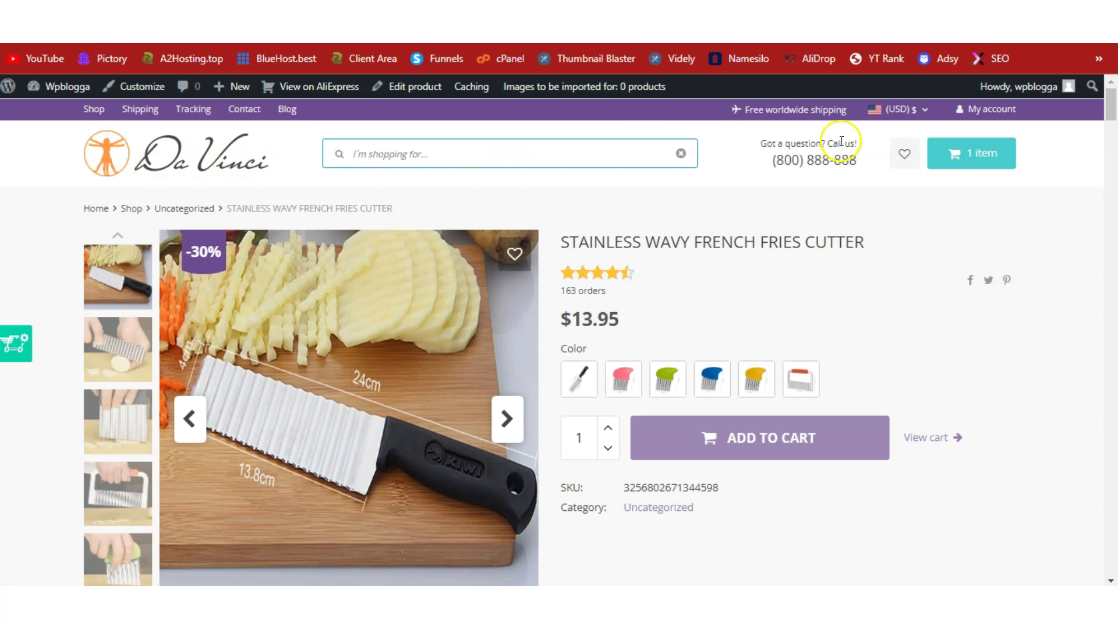
{"action": "triple_click", "coordinate": [821, 158]}
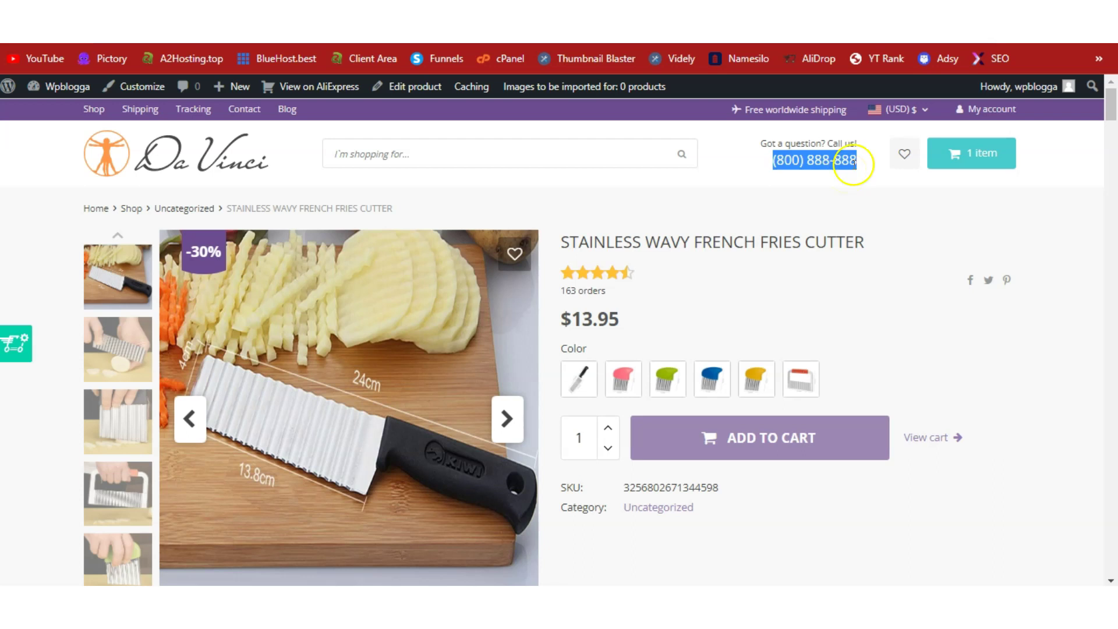
Step: Cycle the fries cutter's Color swatches from G through yellow and blue to green Color D
{"action": "left_click_drag", "start_coordinate": [1113, 93], "coordinate": [1113, 105]}
{"action": "left_click", "coordinate": [797, 233]}
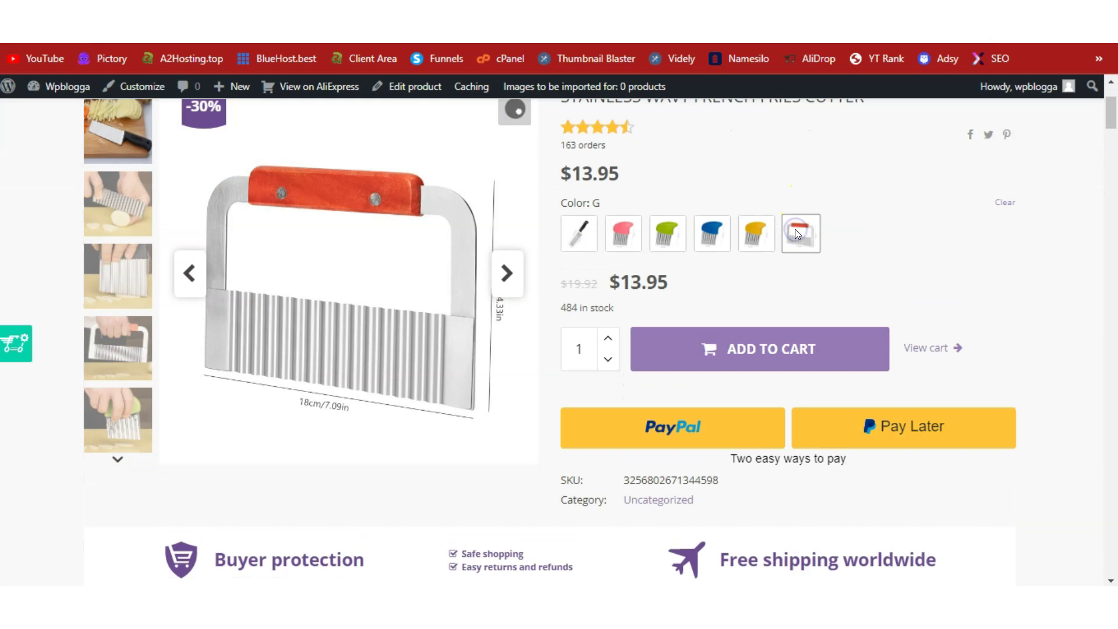
{"action": "left_click", "coordinate": [752, 244]}
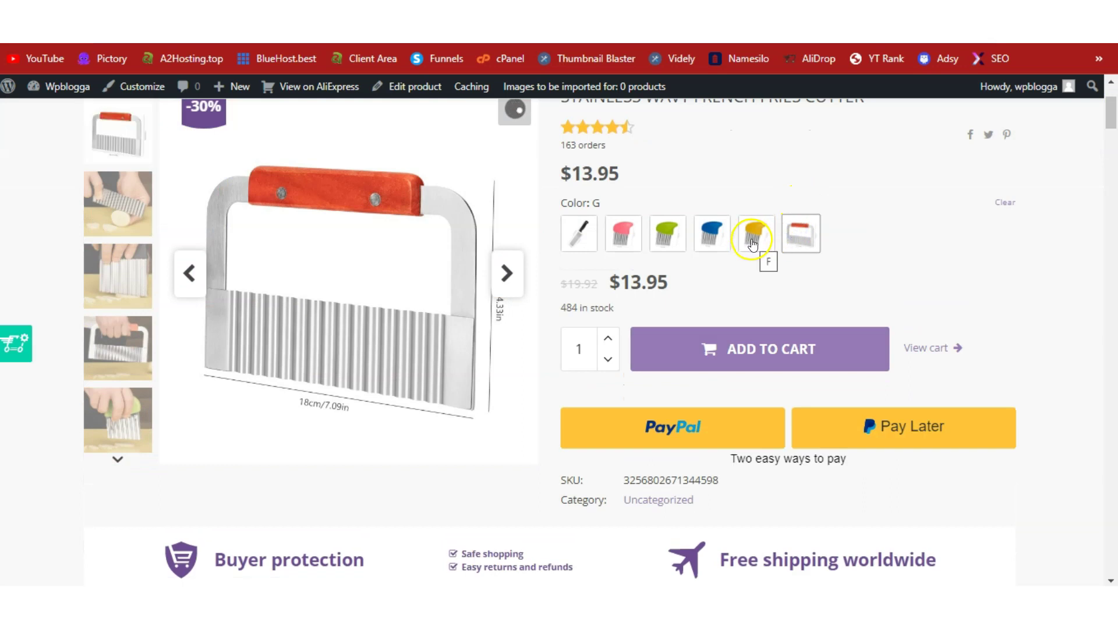
{"action": "left_click", "coordinate": [720, 239]}
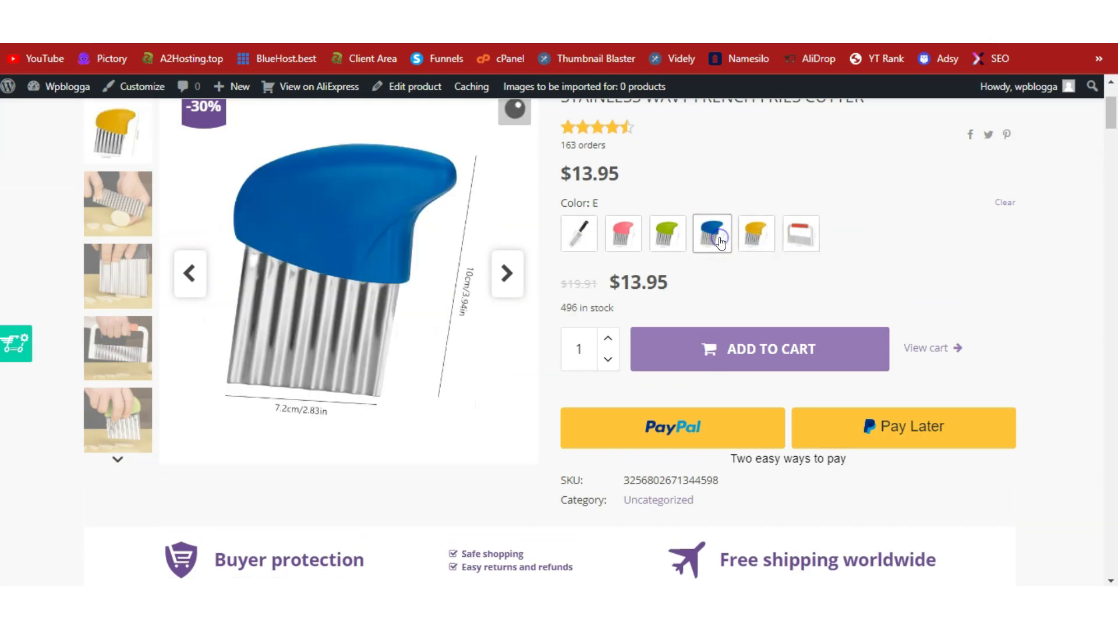
{"action": "left_click", "coordinate": [660, 237]}
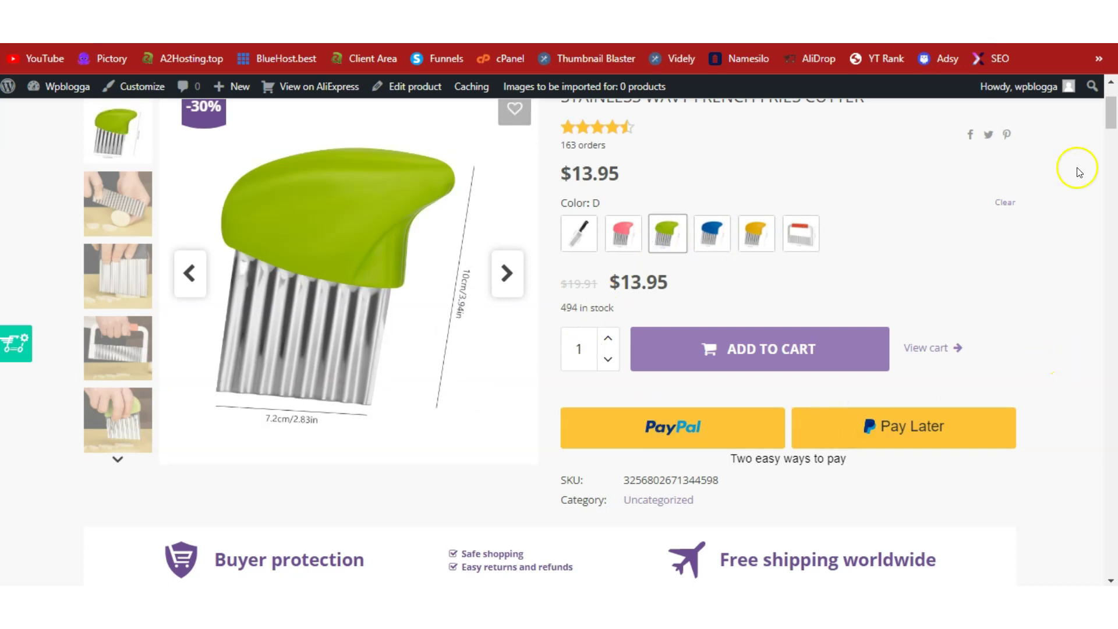
Step: Scroll the product page down and back up, then clear the text selection
{"action": "left_click_drag", "start_coordinate": [1110, 112], "coordinate": [1111, 116]}
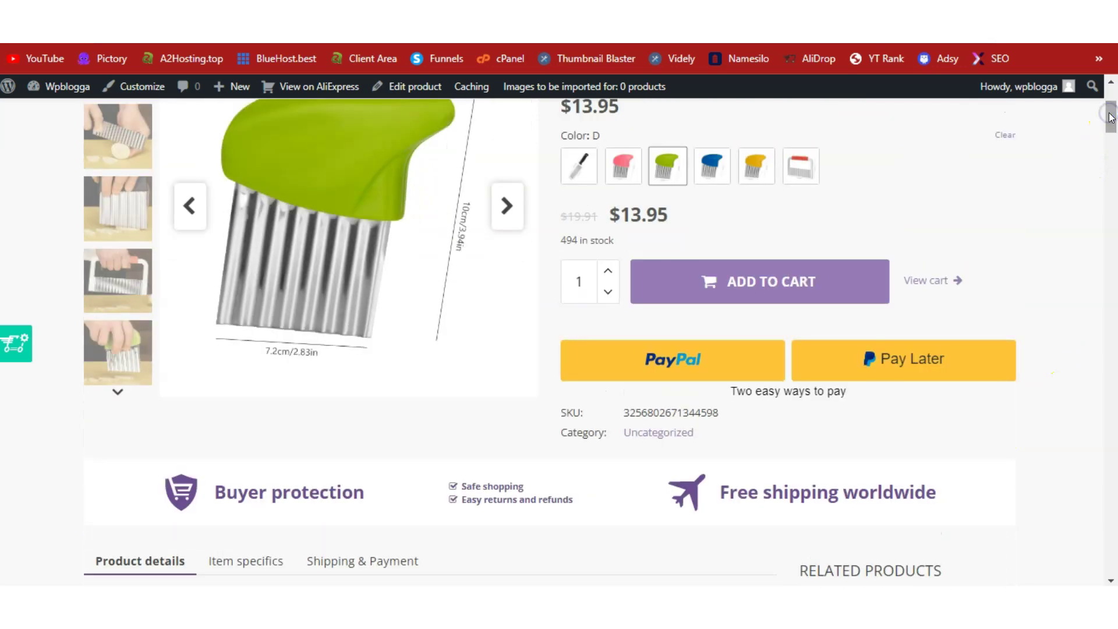
{"action": "left_click_drag", "start_coordinate": [1110, 116], "coordinate": [1114, 84]}
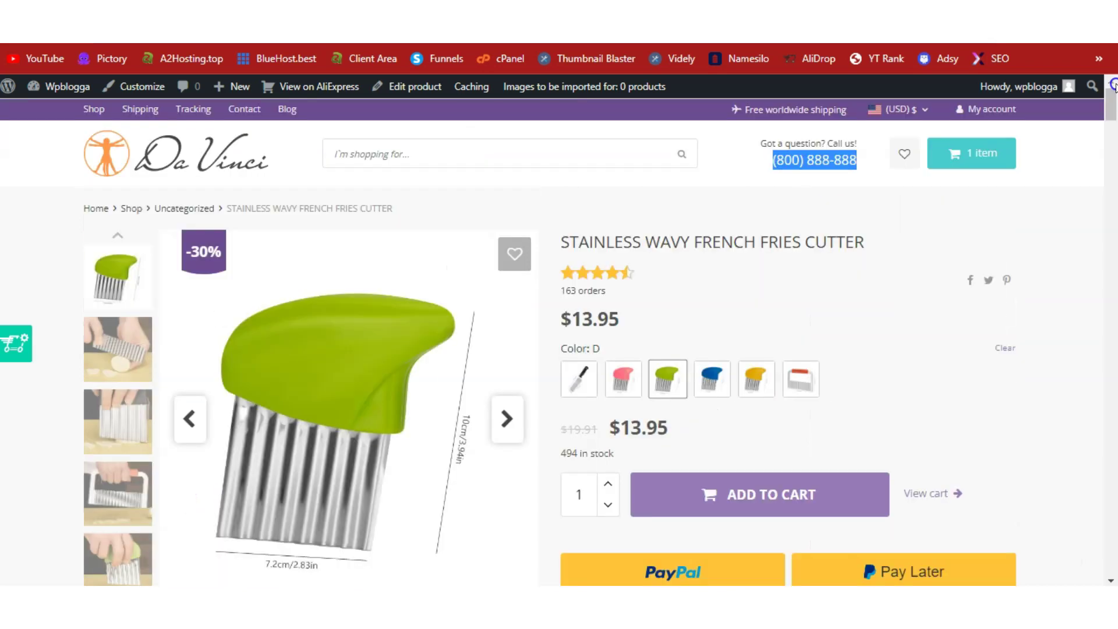
{"action": "left_click", "coordinate": [881, 187]}
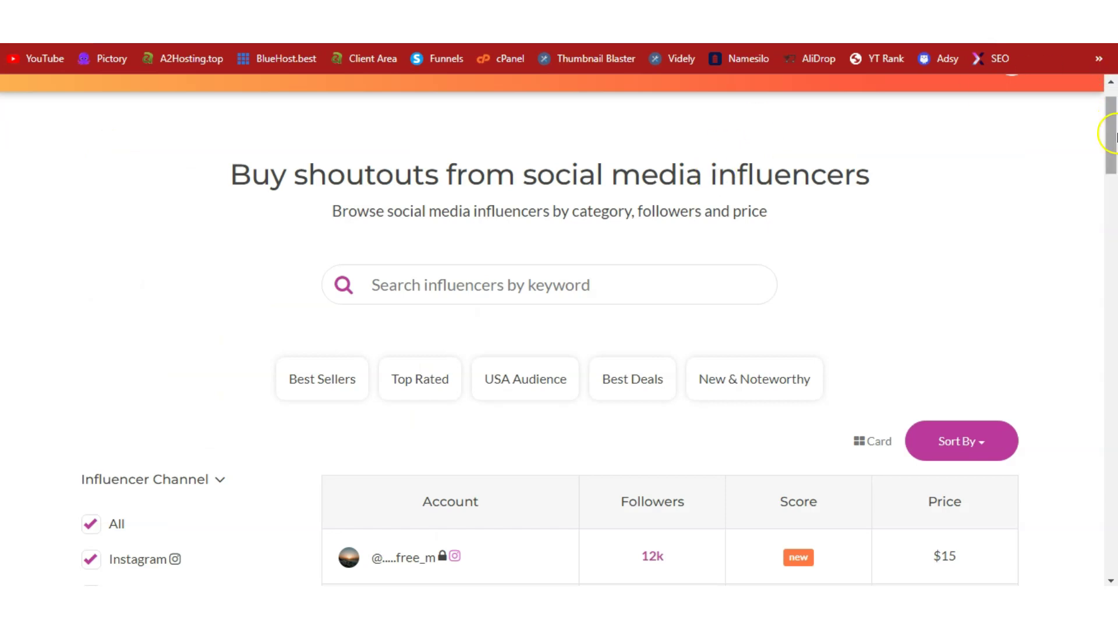
Step: Select the shoutout headline and scroll through the influencer table of followers and prices
{"action": "scroll", "coordinate": [1110, 116], "scroll_direction": "up", "scroll_amount": 1}
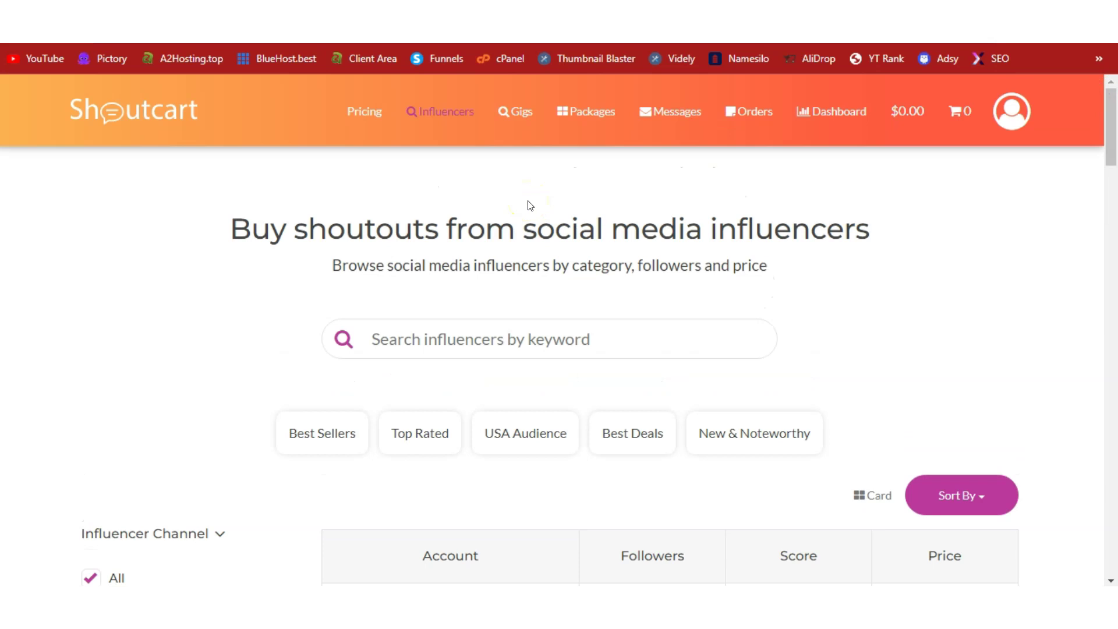
{"action": "triple_click", "coordinate": [554, 218]}
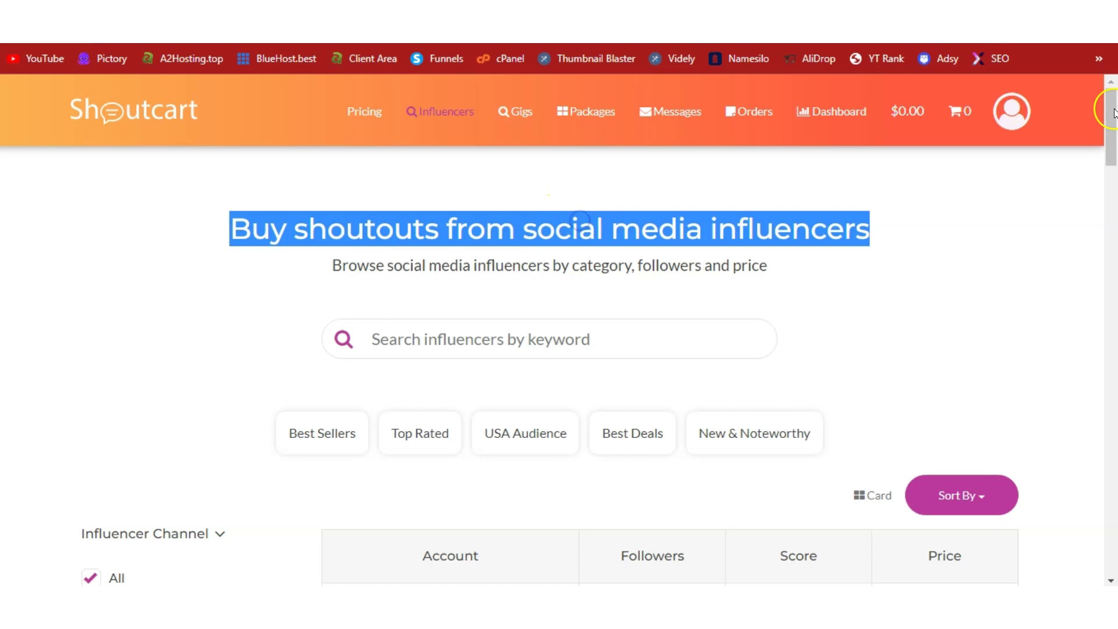
{"action": "left_click_drag", "start_coordinate": [1111, 109], "coordinate": [1114, 154]}
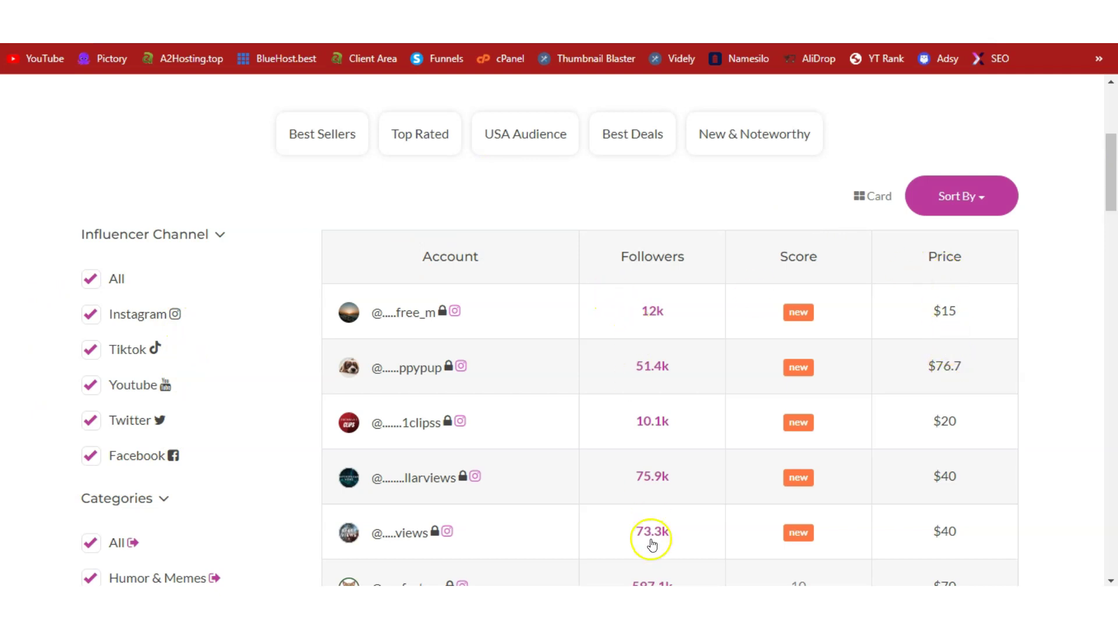
{"action": "left_click_drag", "start_coordinate": [1112, 184], "coordinate": [1113, 297]}
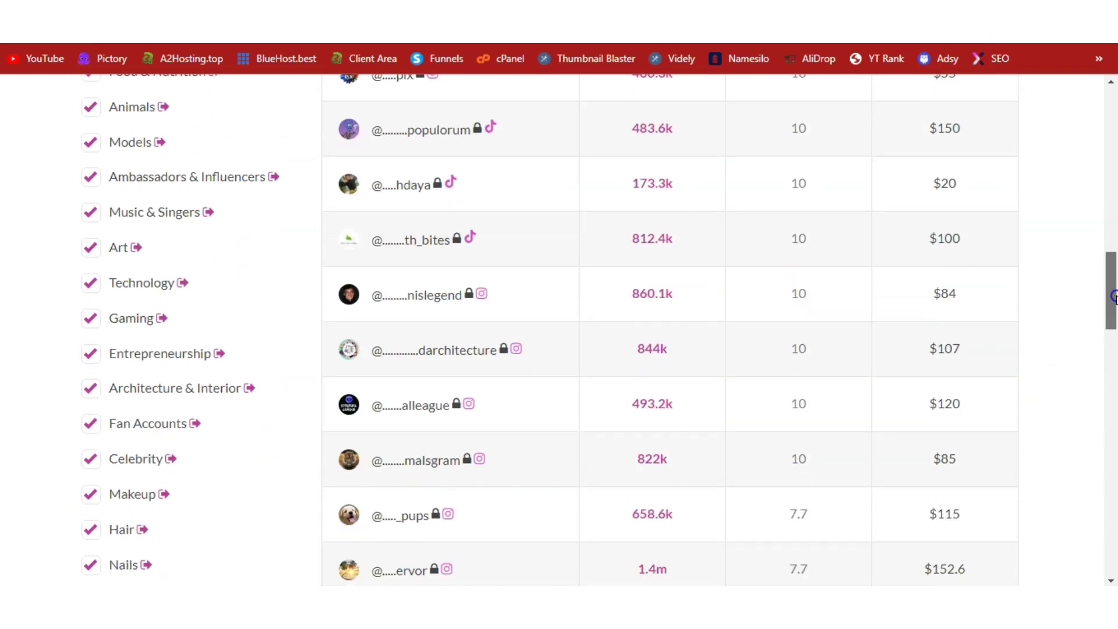
{"action": "left_click_drag", "start_coordinate": [1114, 297], "coordinate": [1113, 102]}
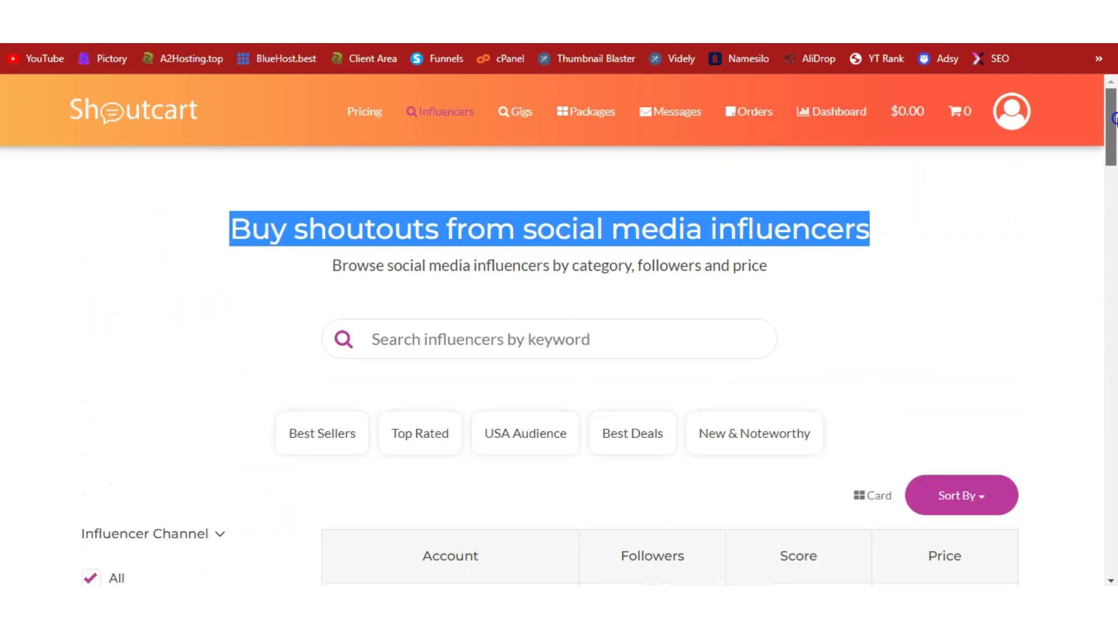
{"action": "left_click", "coordinate": [959, 188]}
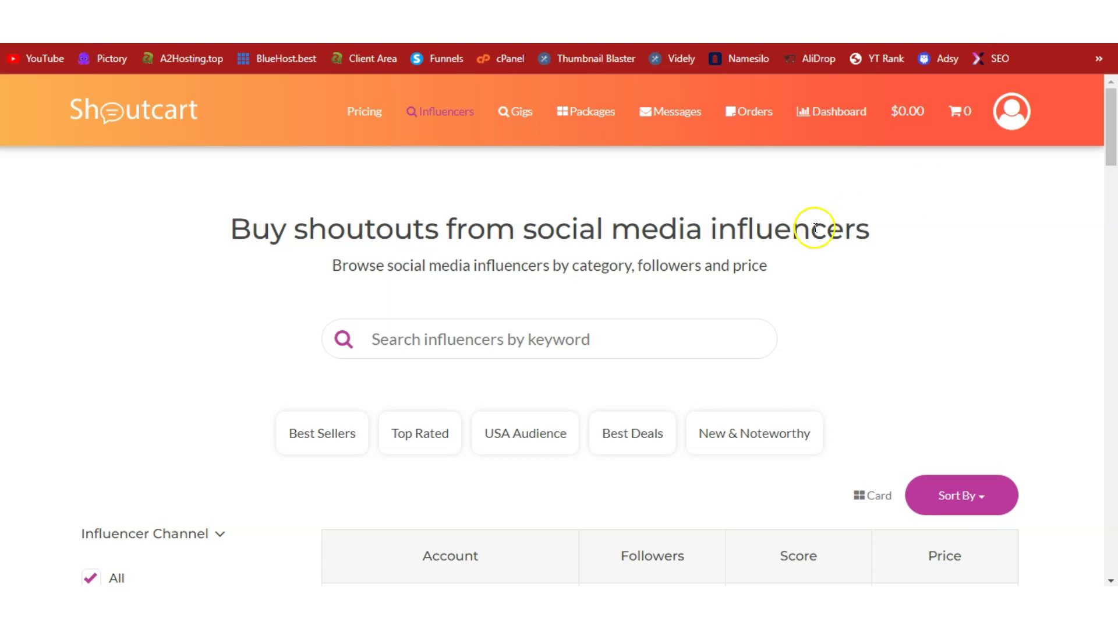
{"action": "mouse_move", "coordinate": [1113, 113]}
{"action": "left_mouse_down"}
{"action": "mouse_move", "coordinate": [1114, 206]}
{"action": "mouse_move", "coordinate": [1114, 116]}
{"action": "left_mouse_up"}
Step: Return to the Da Vinci product tab and select the STAINLESS WAVY FRENCH FRIES CUTTER title
{"action": "left_click", "coordinate": [779, 35]}
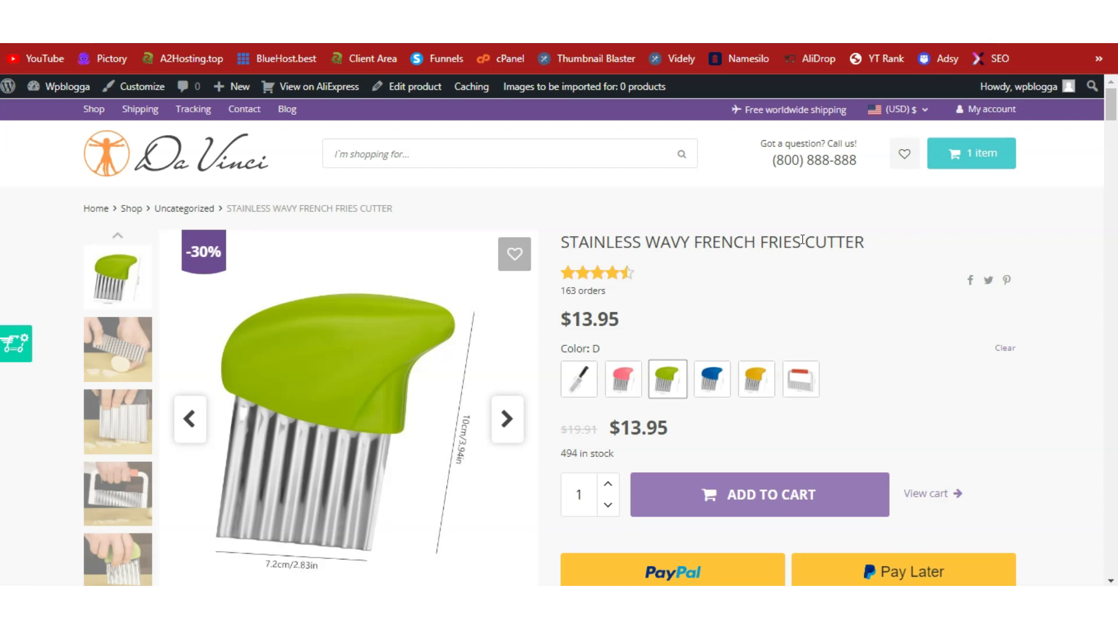
{"action": "triple_click", "coordinate": [802, 240]}
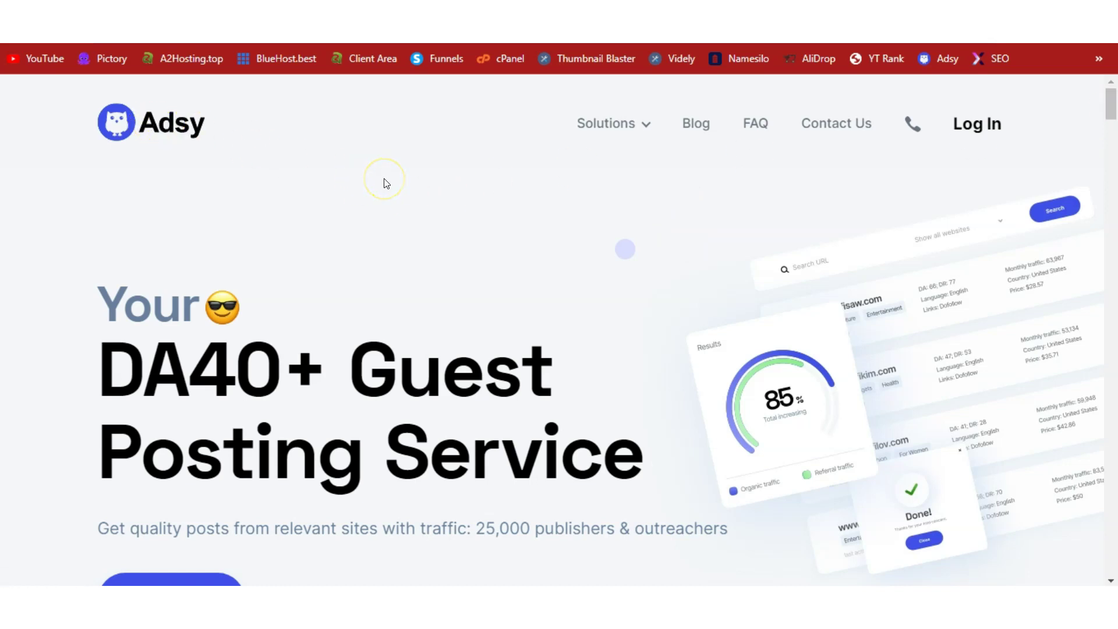
Step: Highlight parts of the Adsy guest posting headline, then open Loganix from the YT Rank bookmark
{"action": "scroll", "coordinate": [385, 183], "scroll_direction": "down", "scroll_amount": 2}
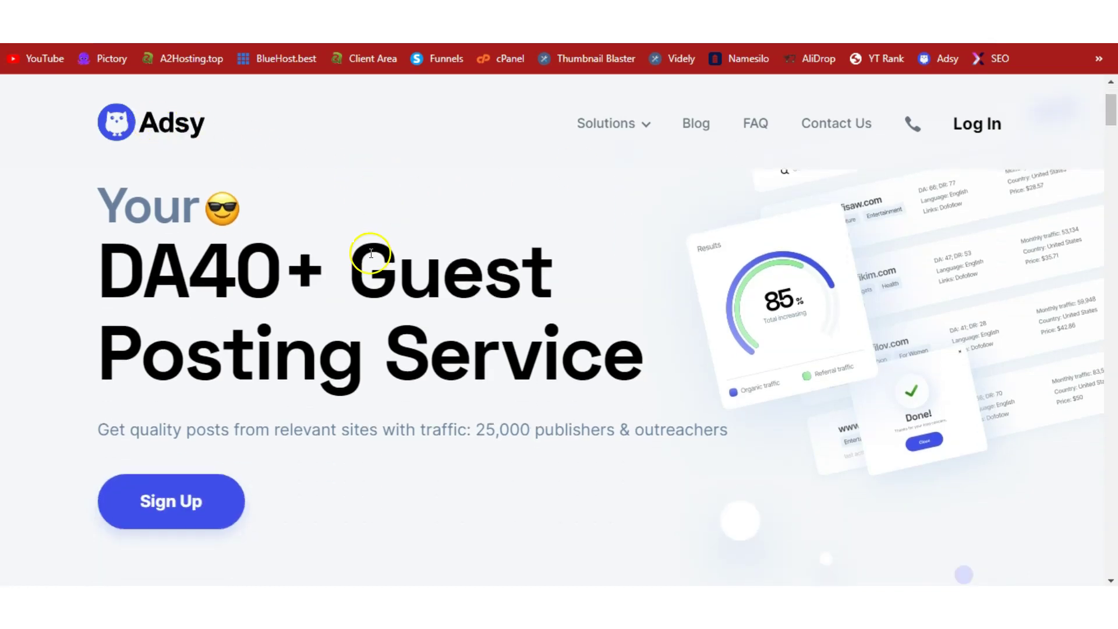
{"action": "left_click_drag", "start_coordinate": [371, 254], "coordinate": [430, 353]}
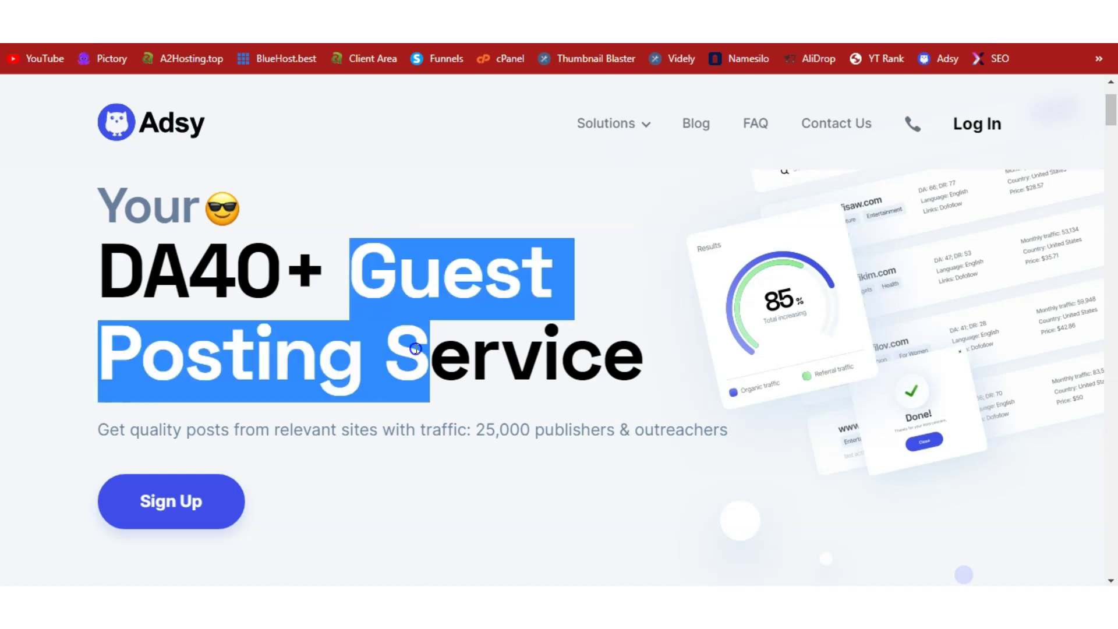
{"action": "left_click", "coordinate": [438, 267]}
{"action": "left_click", "coordinate": [378, 293]}
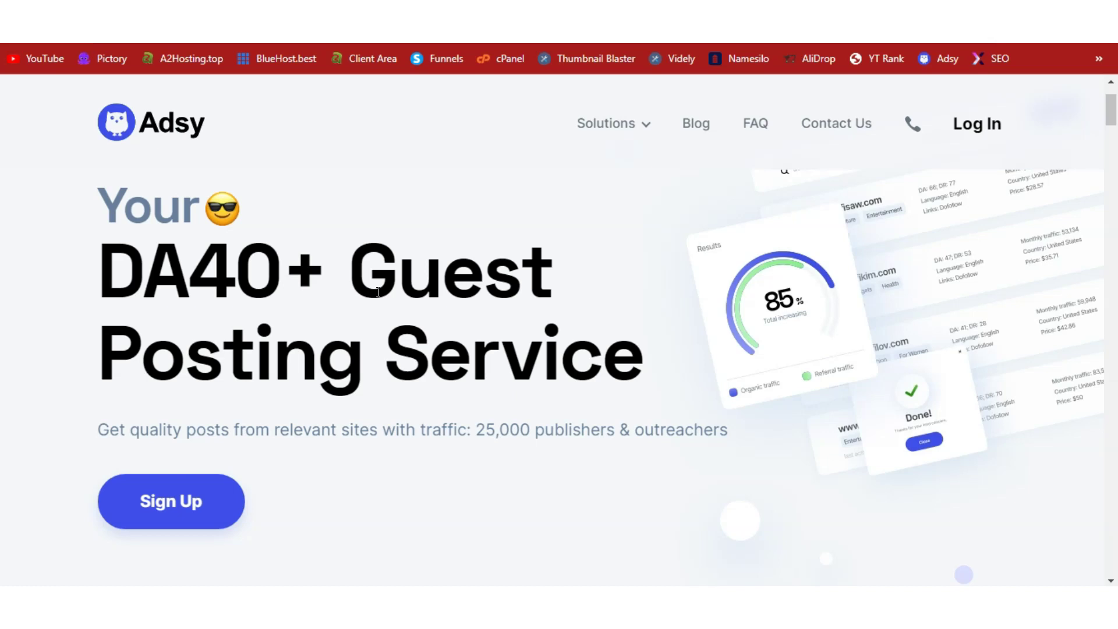
{"action": "left_click_drag", "start_coordinate": [353, 270], "coordinate": [406, 320]}
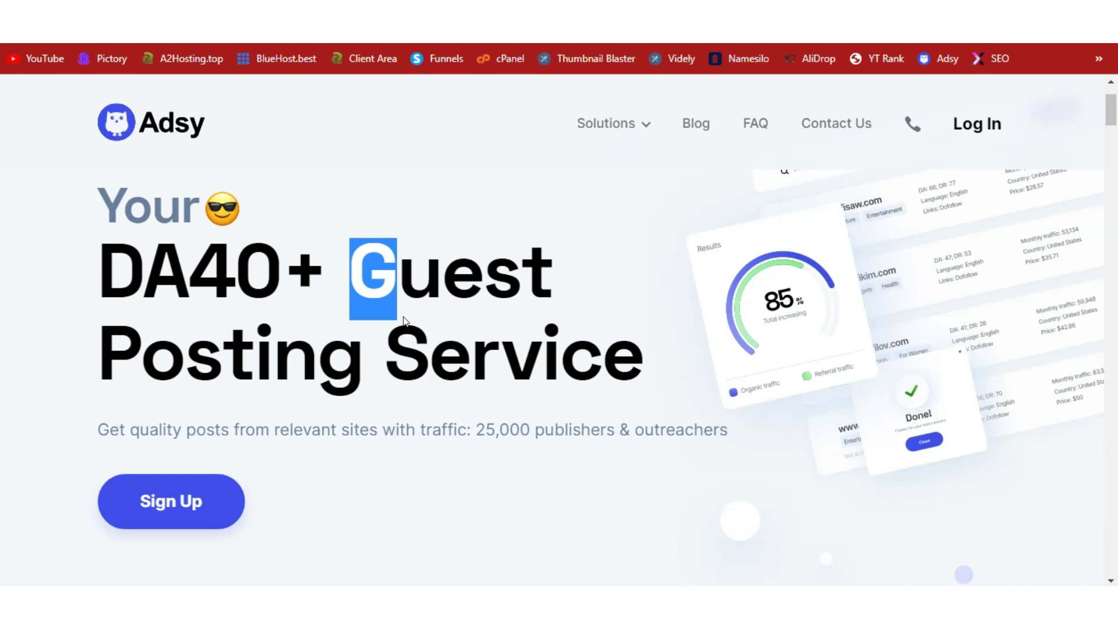
{"action": "left_click", "coordinate": [859, 58]}
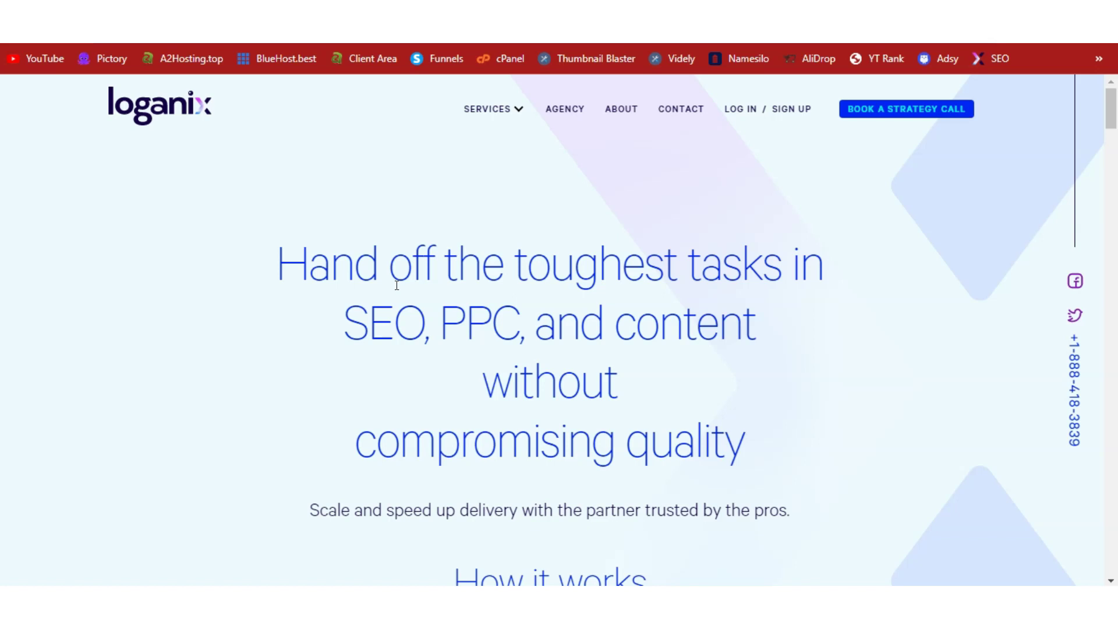
{"action": "mouse_move", "coordinate": [498, 109]}
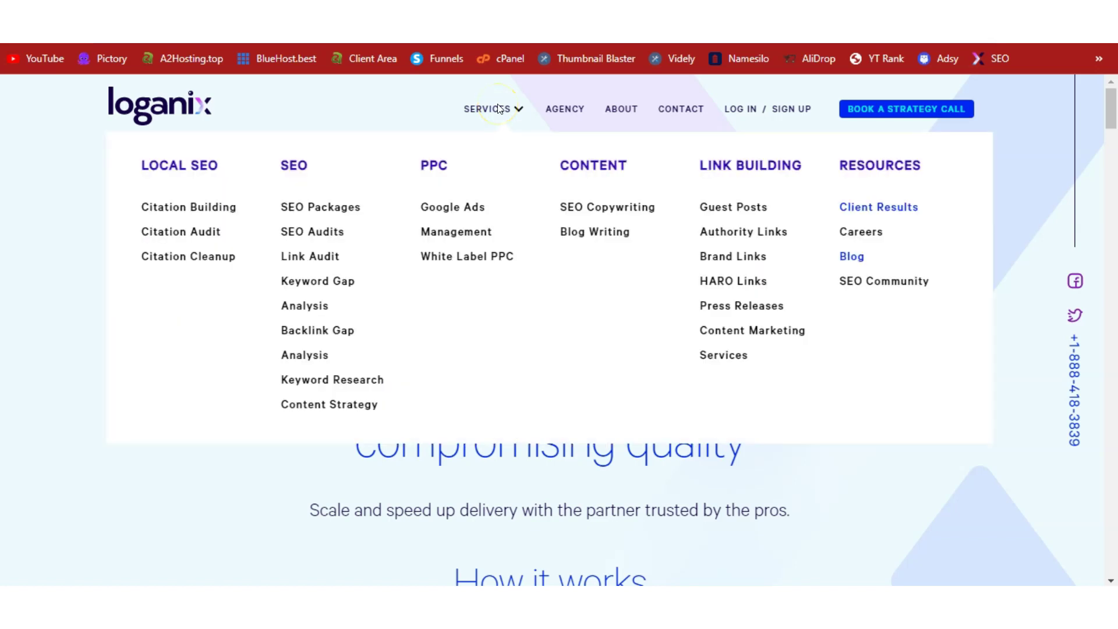